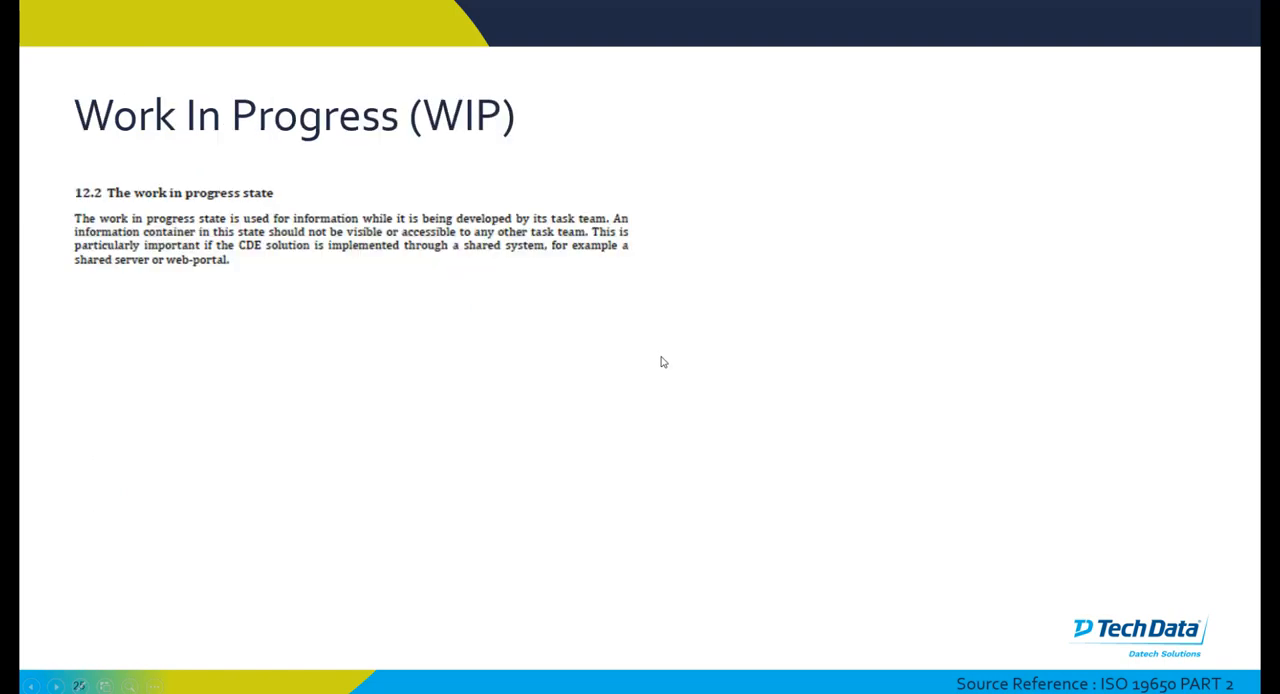
left_click(661, 361)
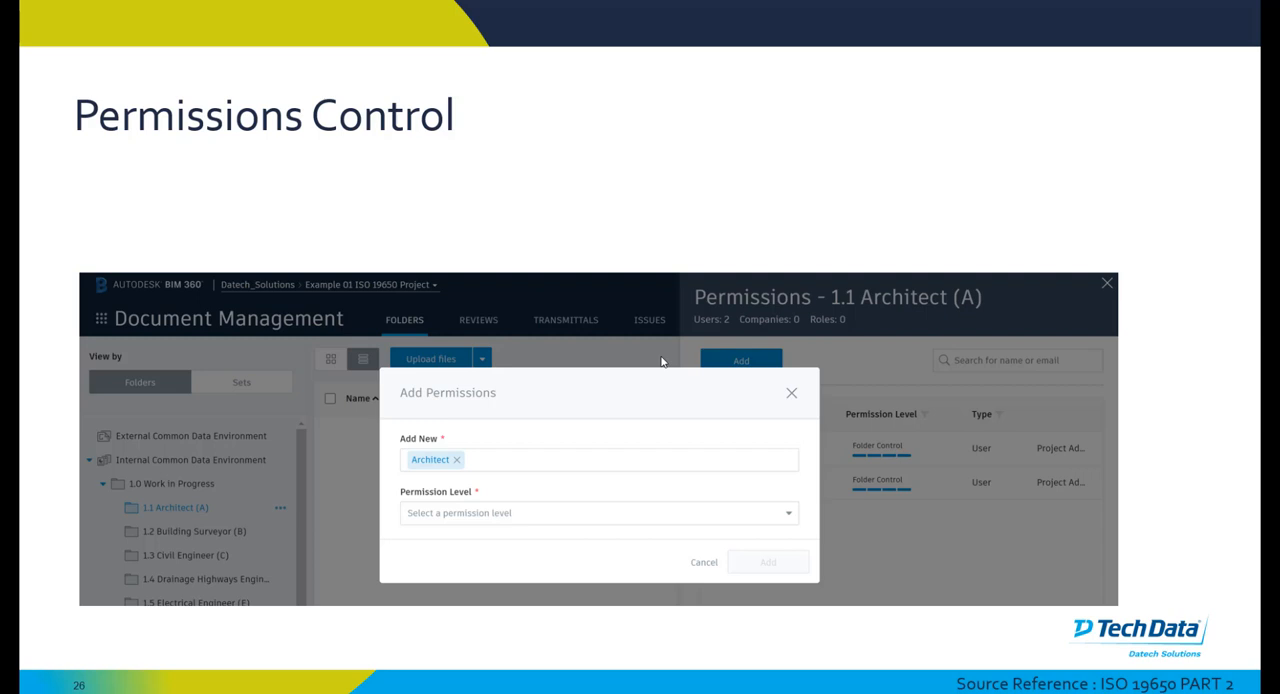
- Advance through the Custom Attributes, Auto Versioning and Reviews slides to the Revit cloud demo
key("Right")
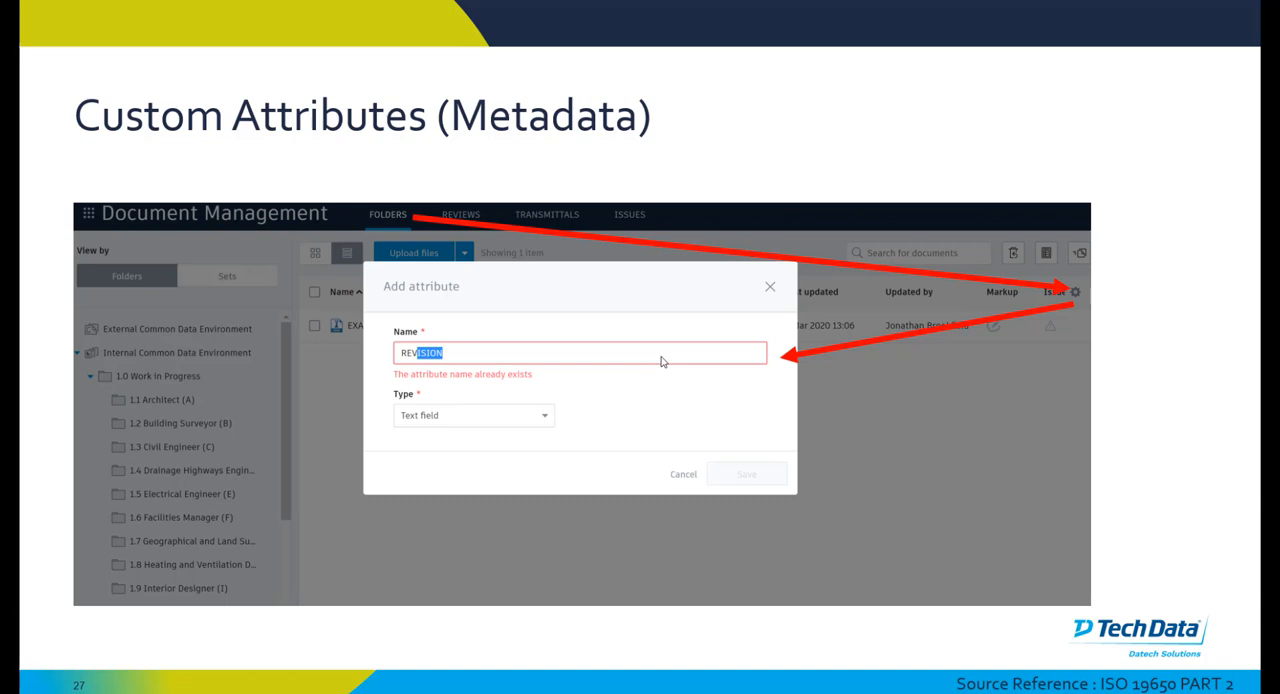
key("Right")
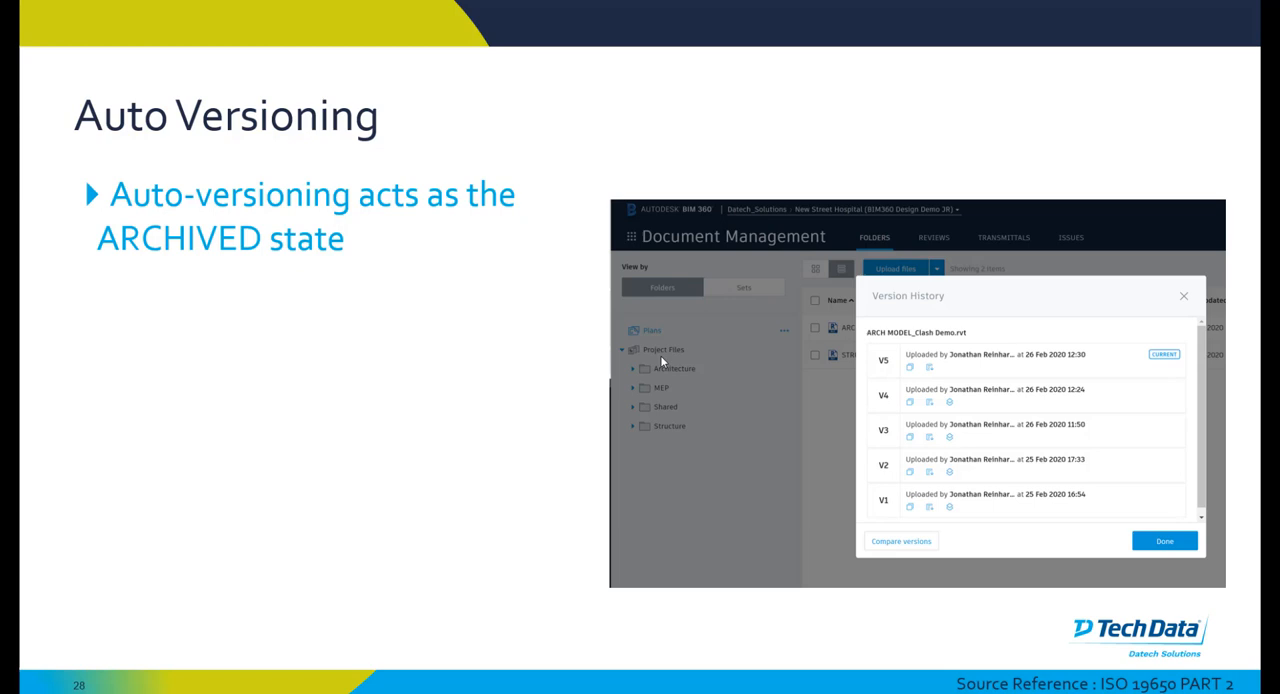
key("Right")
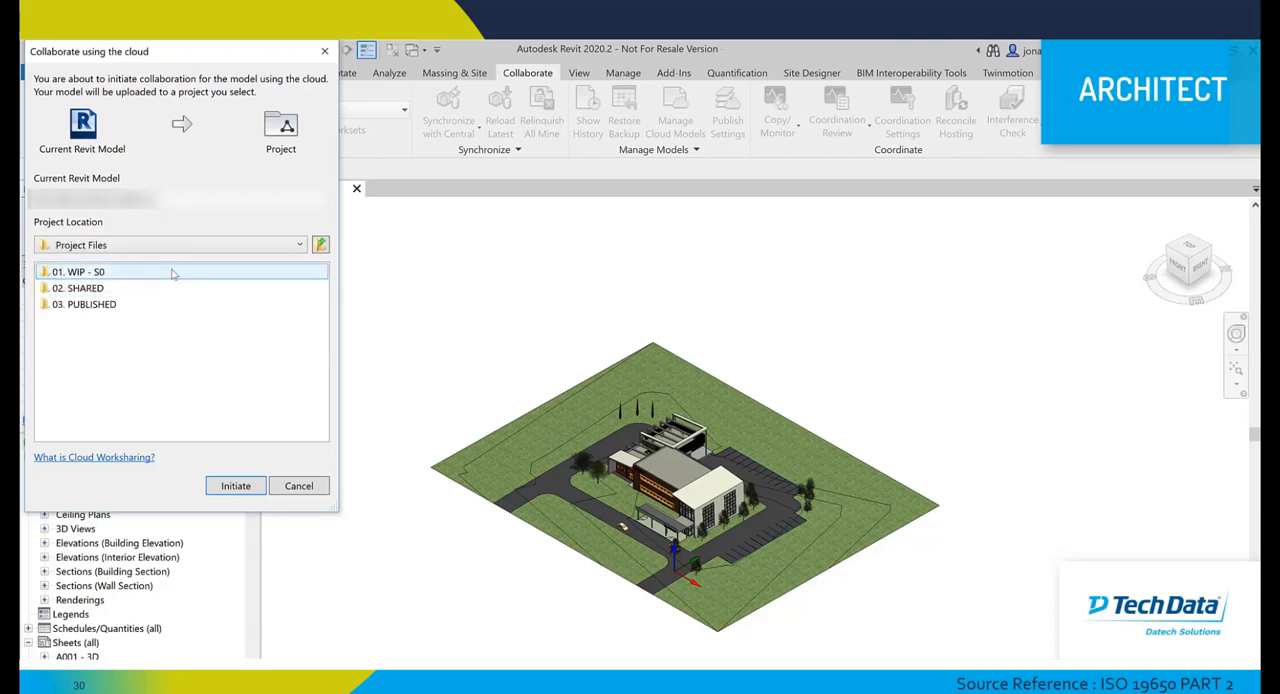
- Initiate cloud collaboration saving the model into 01. WIP - S0 > 01.01. ARCHITECT
left_click(172, 272)
double_click(172, 272)
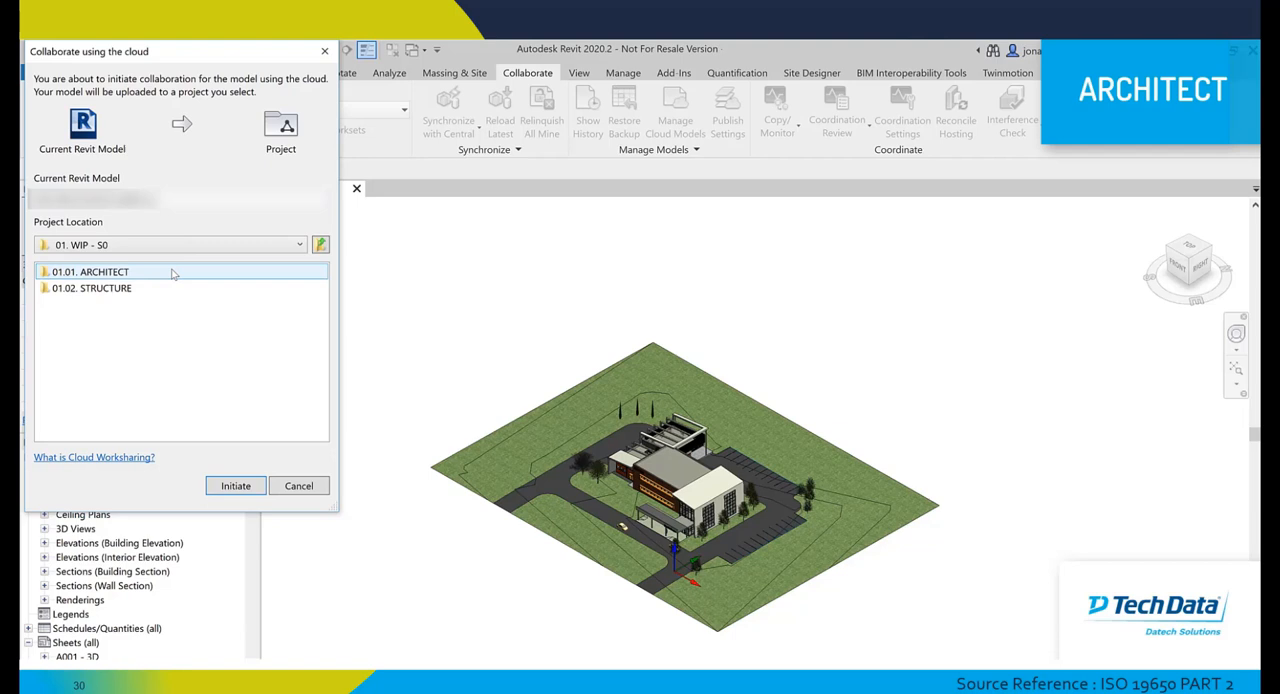
left_click(172, 272)
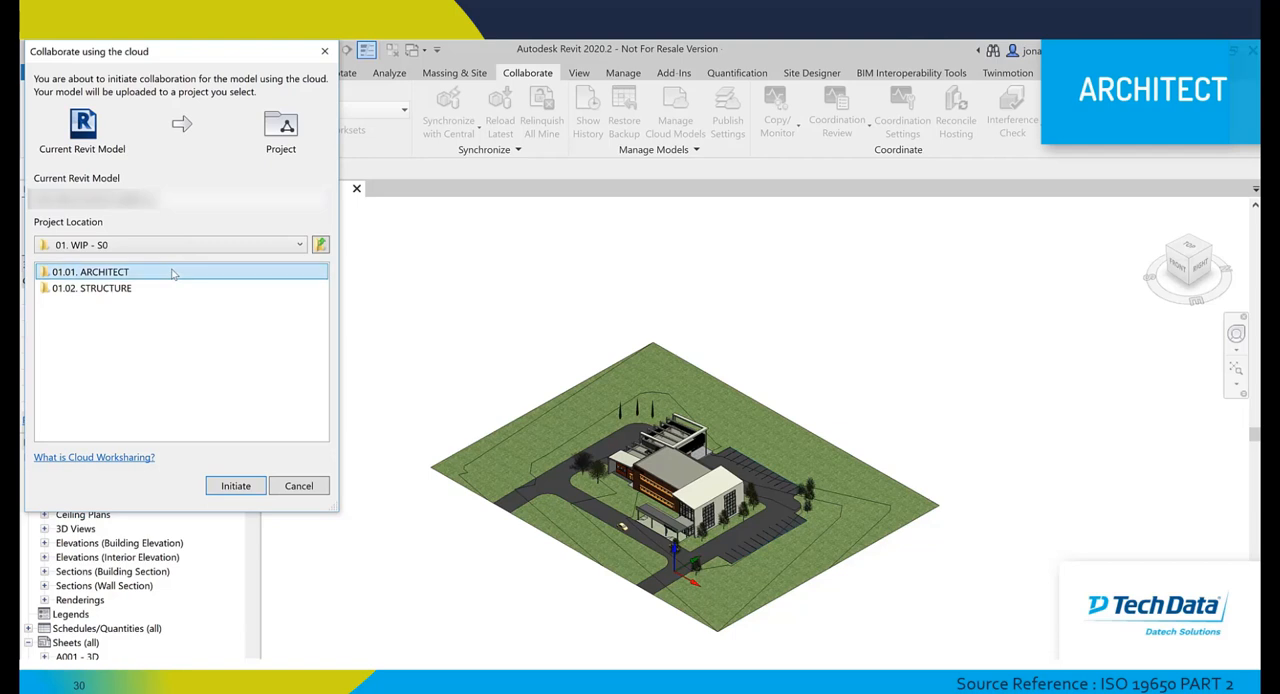
double_click(172, 272)
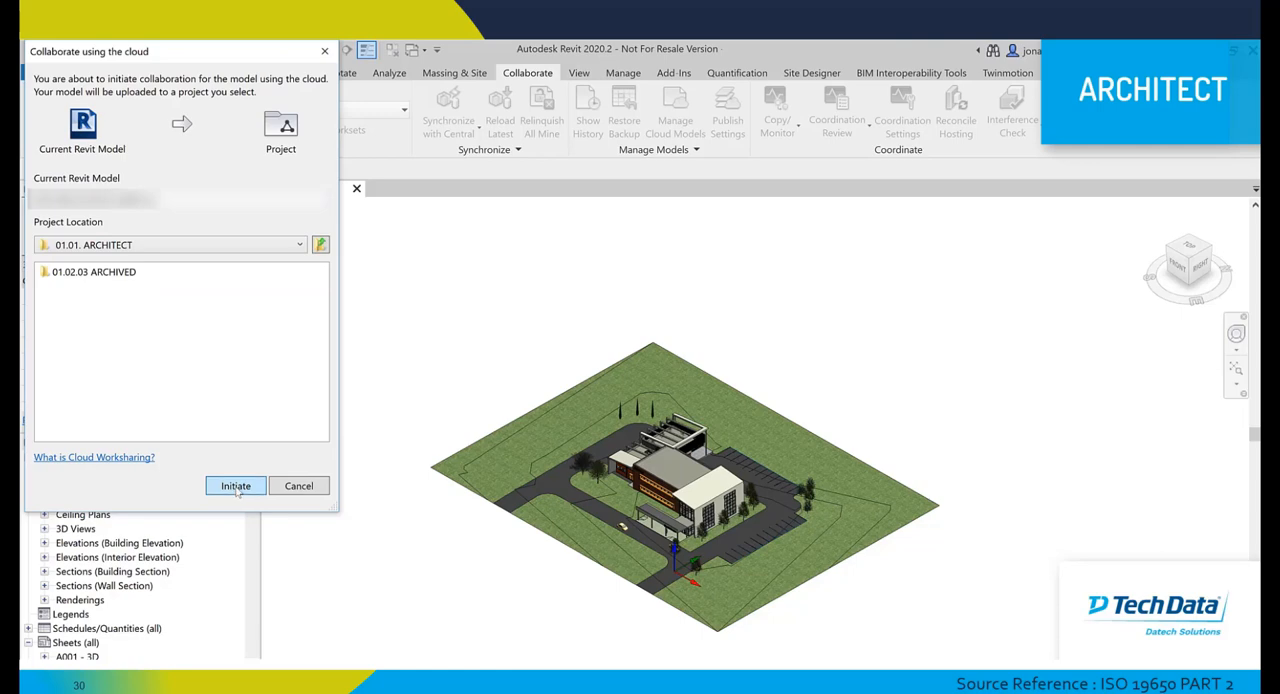
left_click(236, 486)
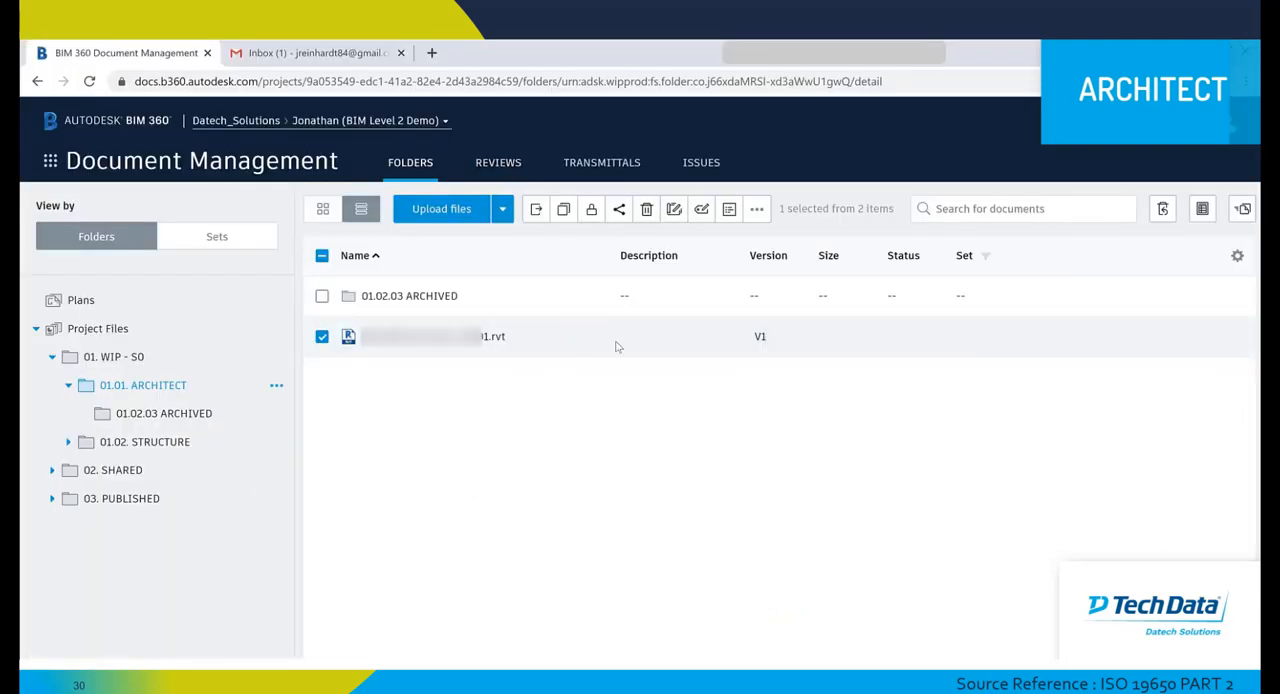
- Set the uploaded model's description to P01 and show its more-actions menu
left_click(601, 336)
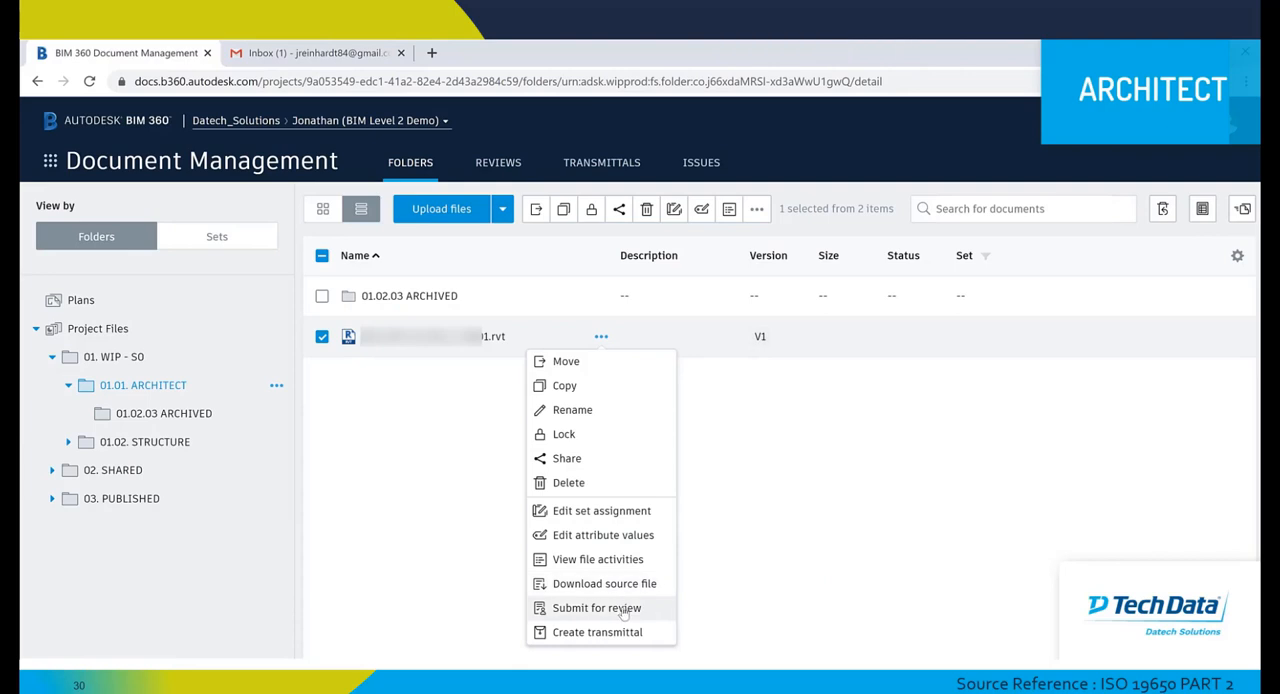
left_click(855, 520)
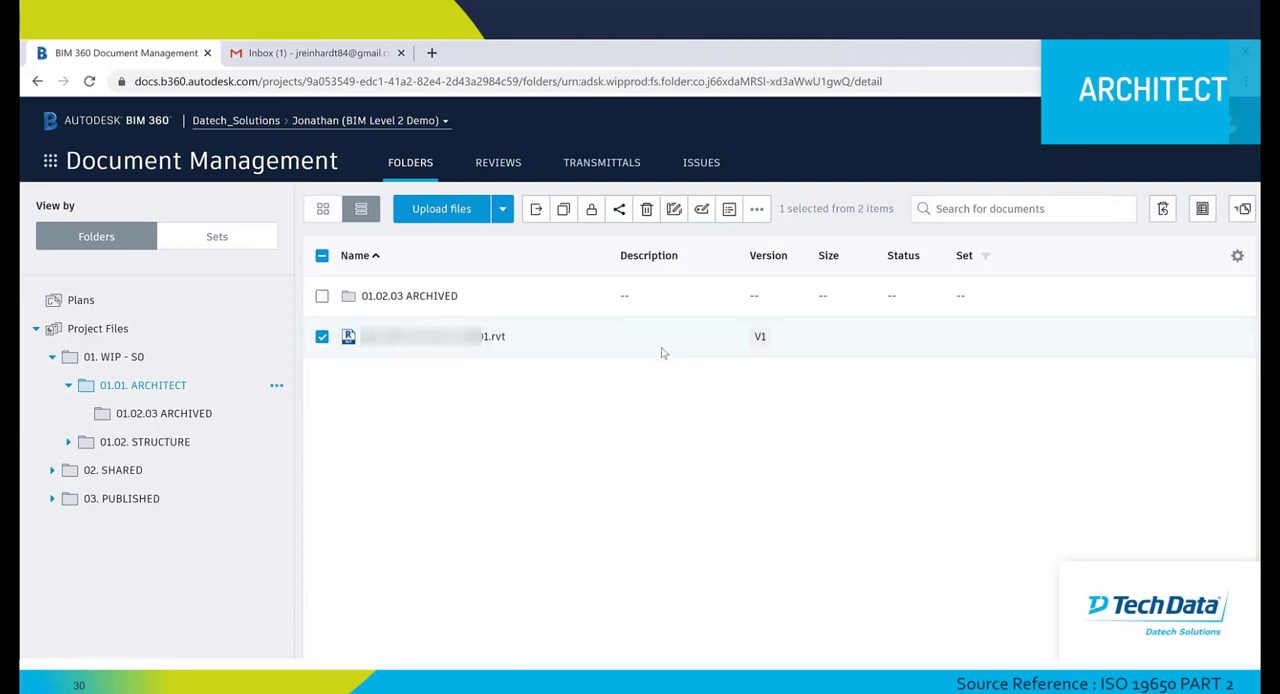
left_click(732, 340)
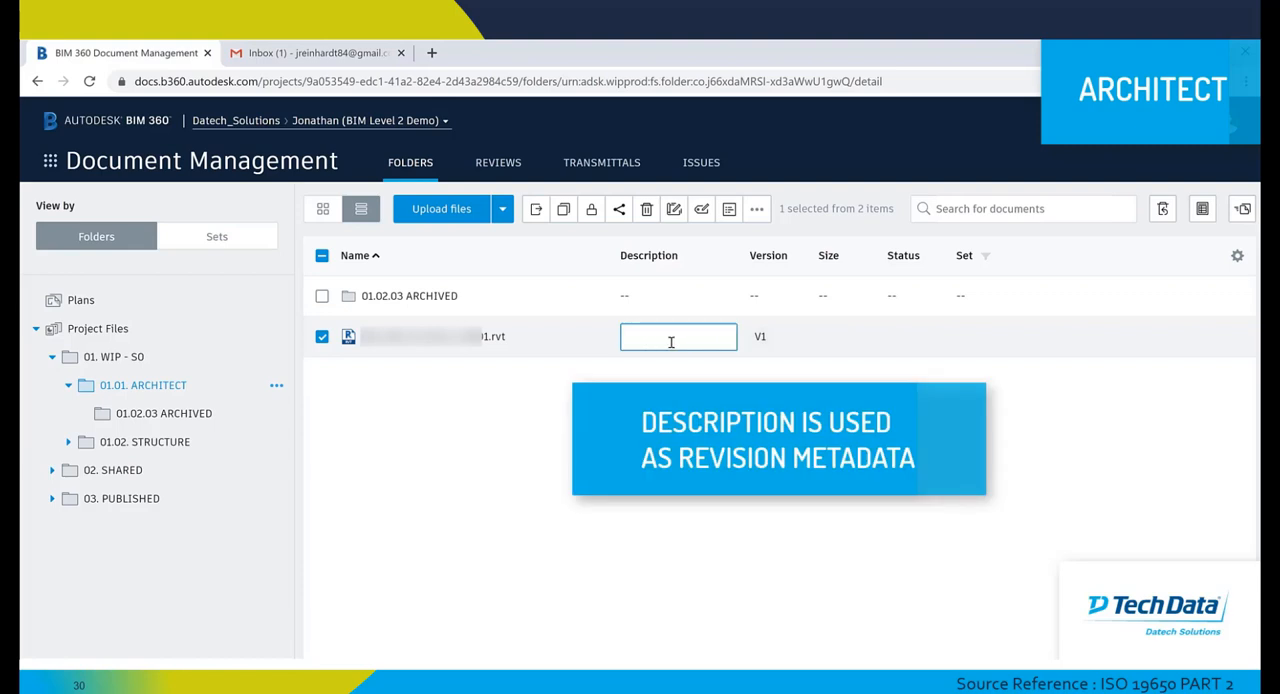
type("P")
type("01")
key("Return")
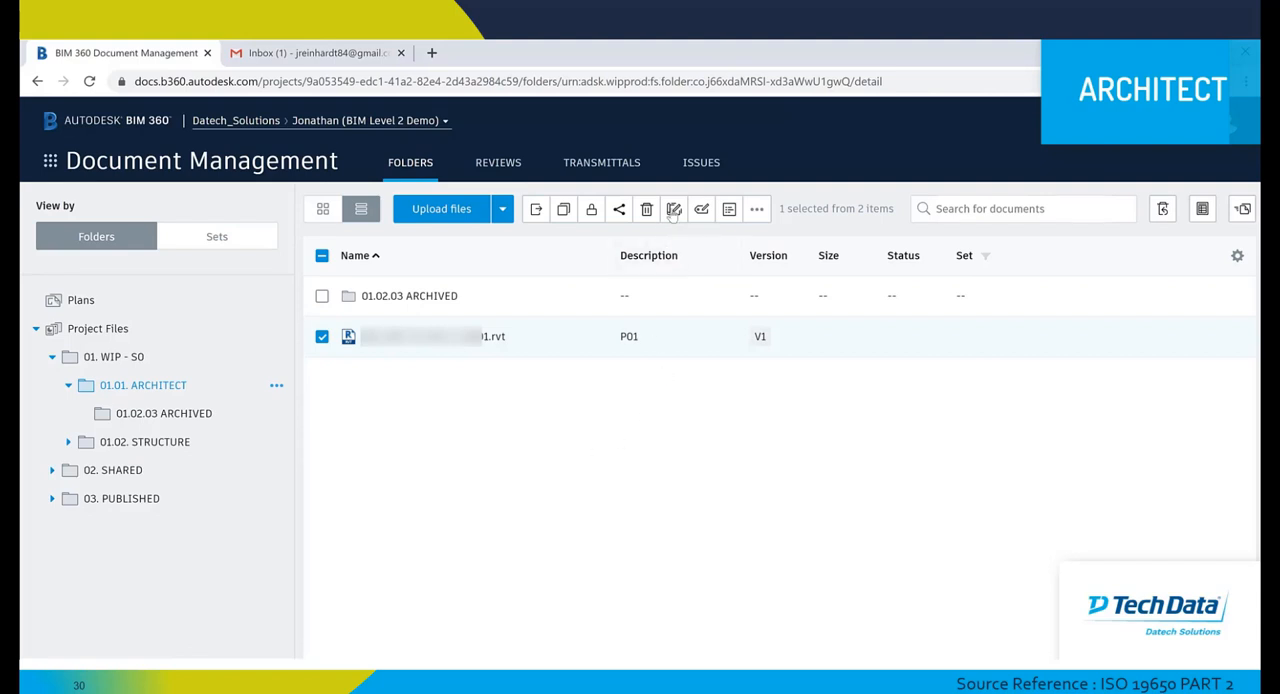
left_click(756, 209)
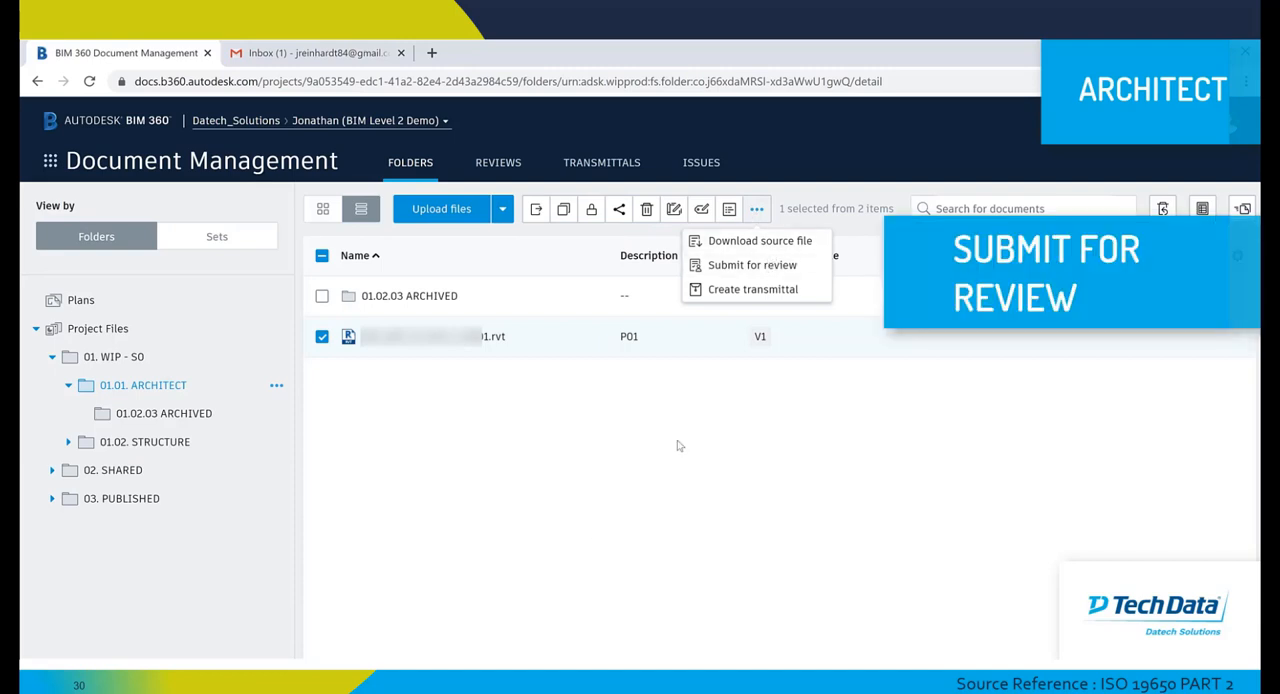
- Submit the model for review using the 01. ARCHITECT WIP to BIM MANAGER to ARCHITECT SHARED workflow
left_click(780, 265)
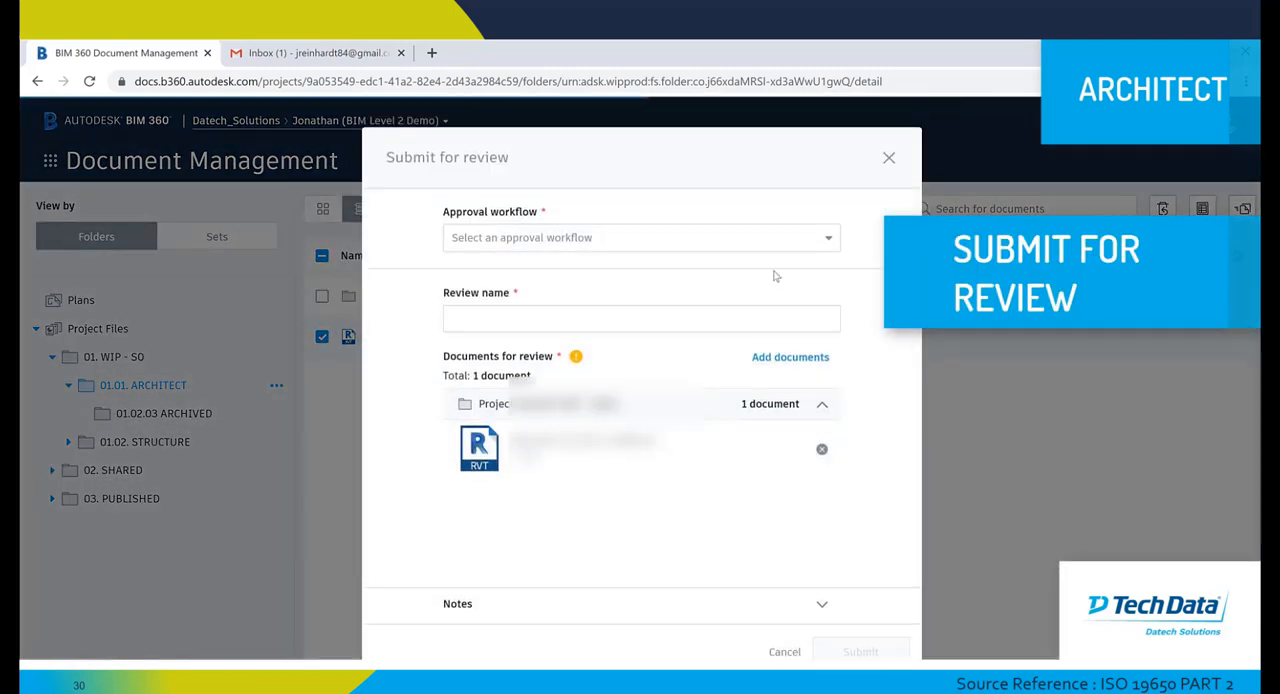
left_click(706, 237)
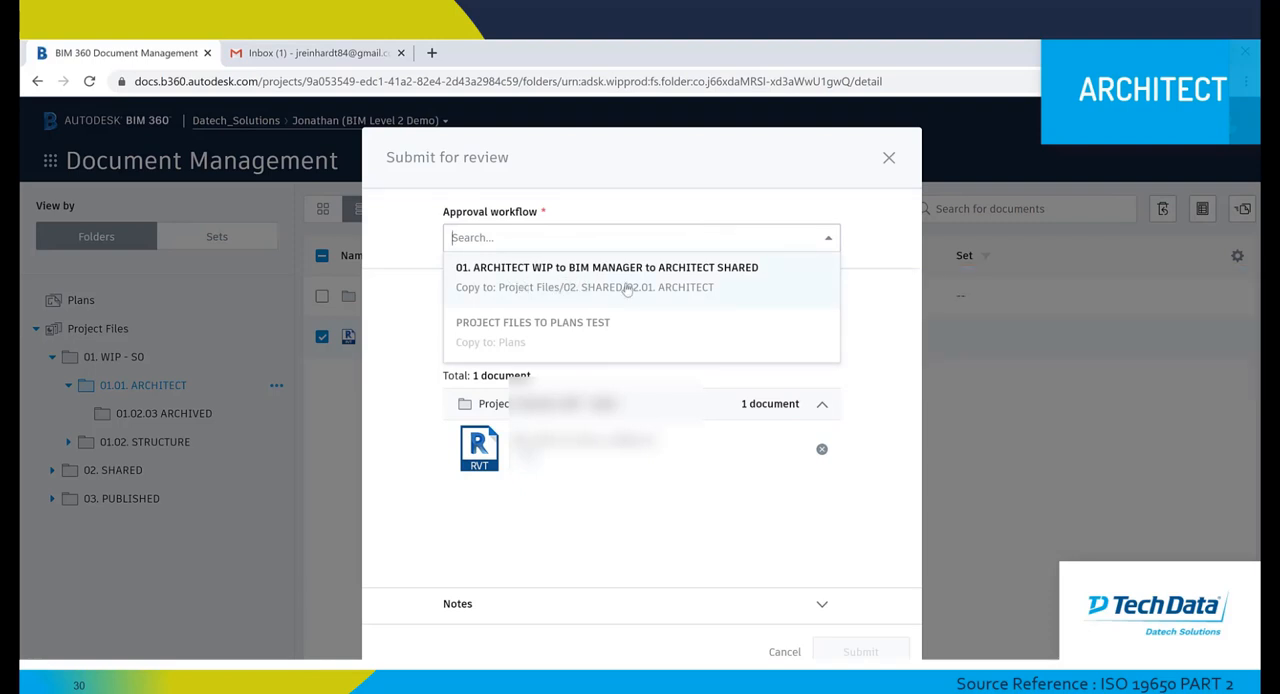
left_click(585, 280)
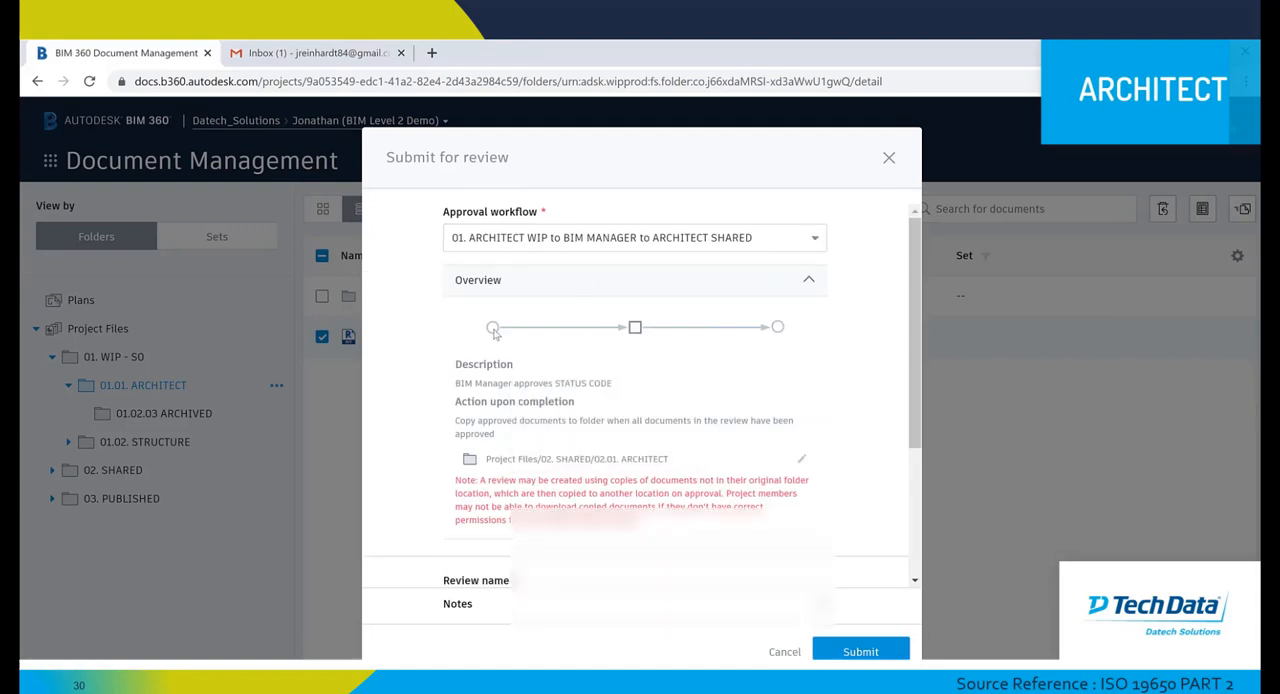
scroll(493, 330, "down", 2)
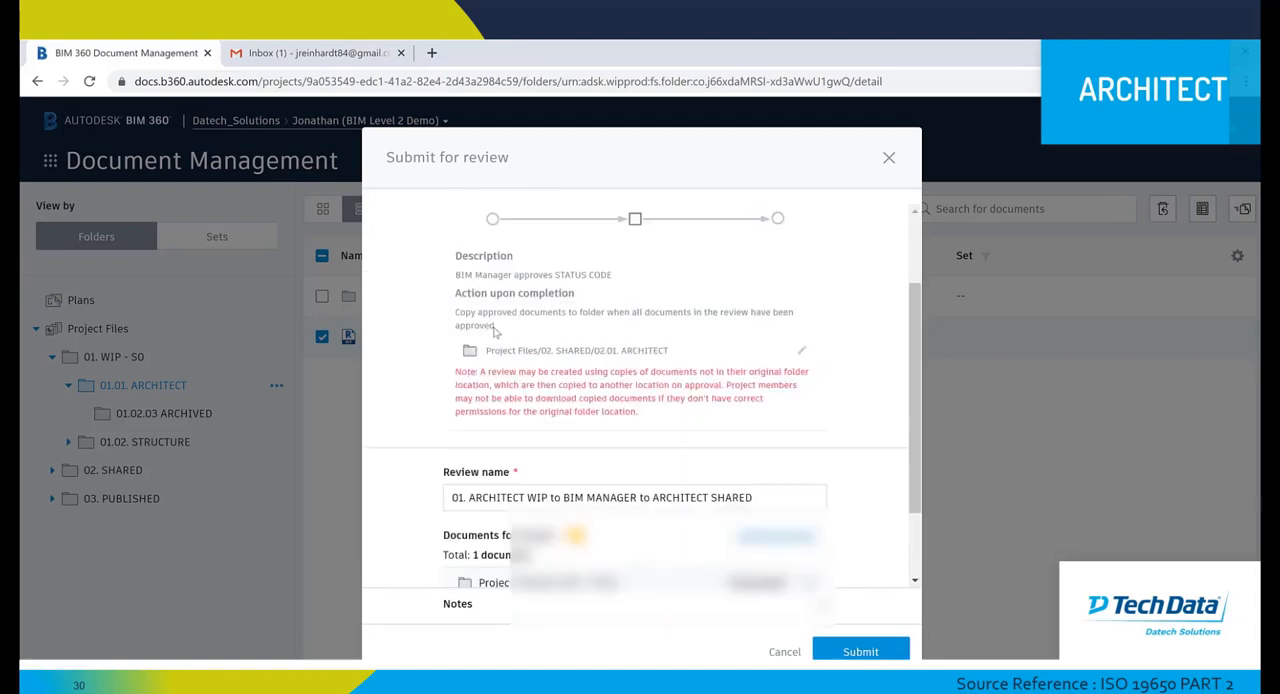
scroll(510, 325, "down", 1)
scroll(558, 337, "down", 1)
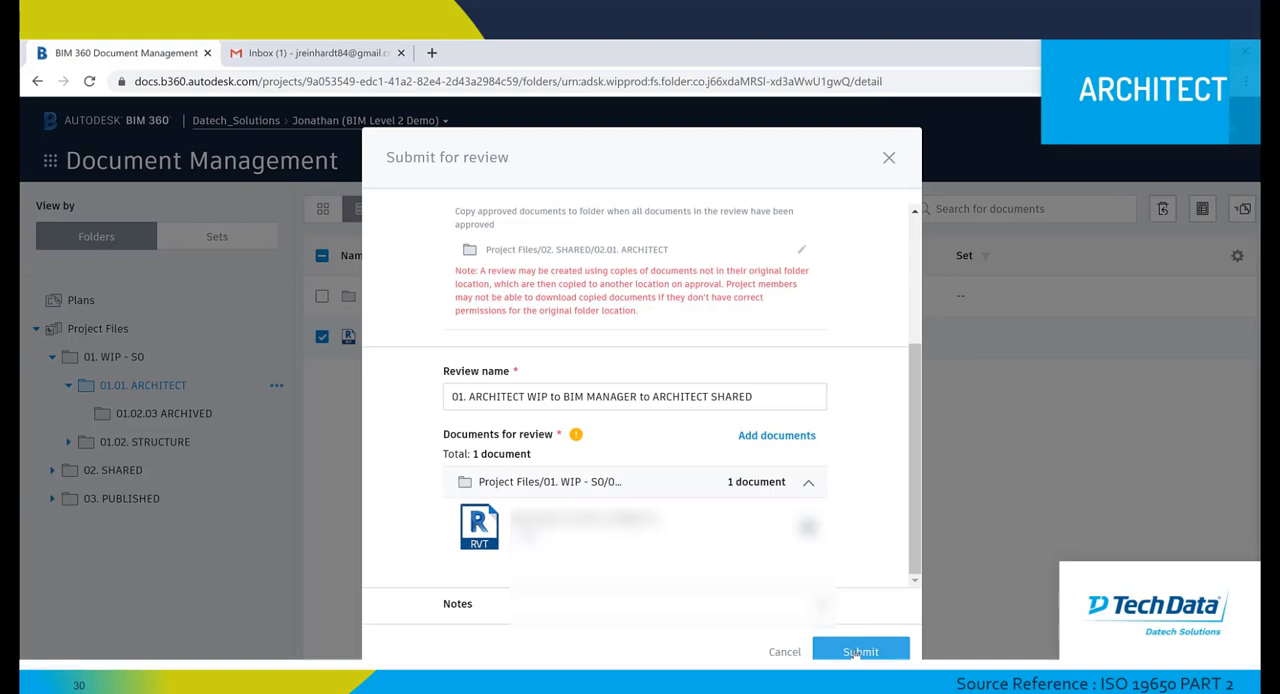
left_click(860, 652)
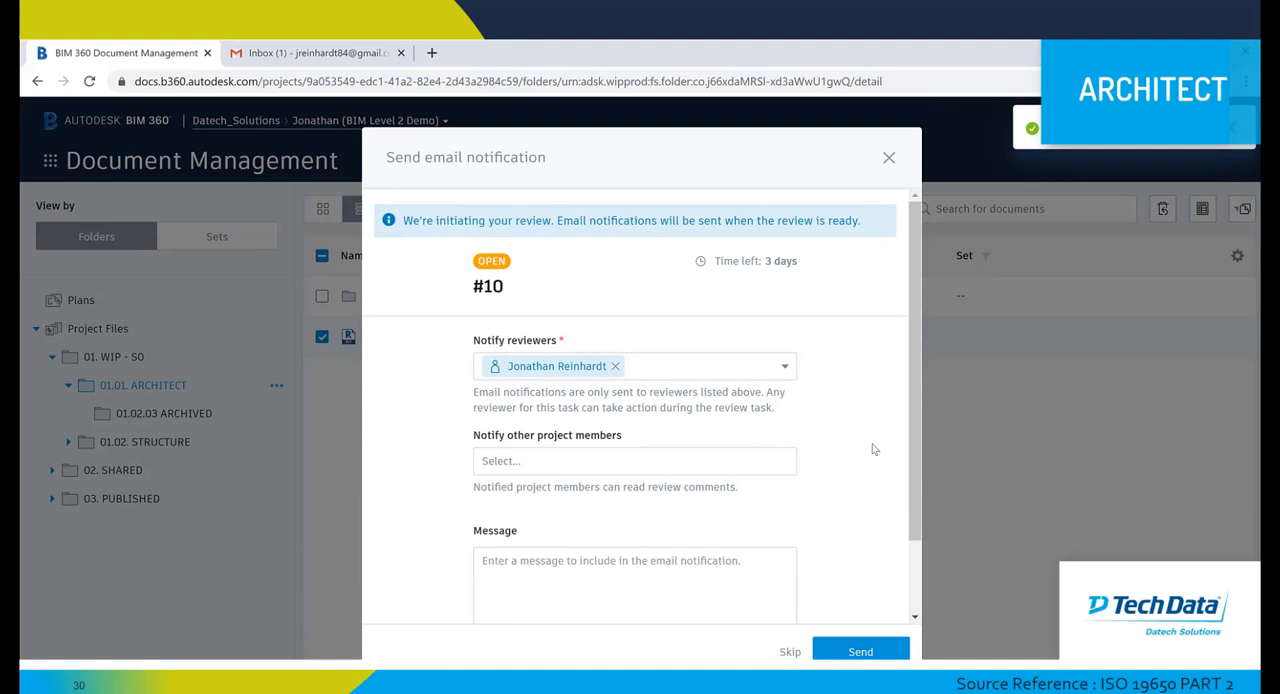
left_click(776, 368)
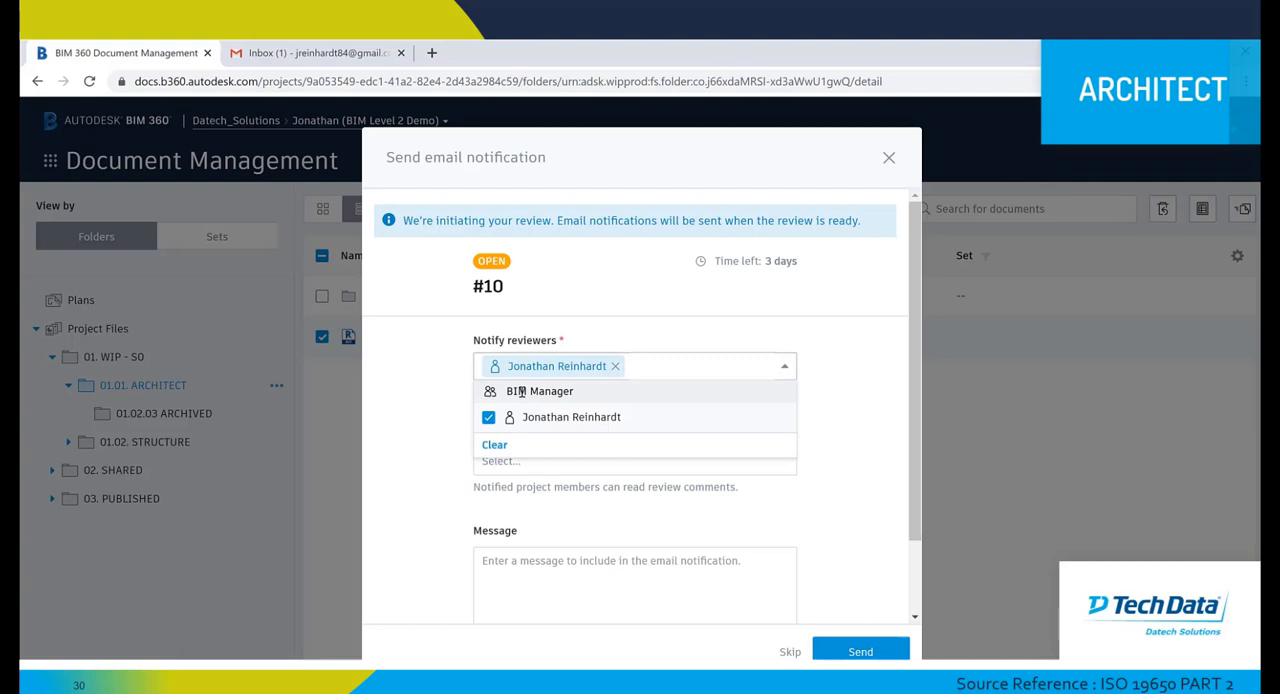
left_click_drag(590, 392, 490, 392)
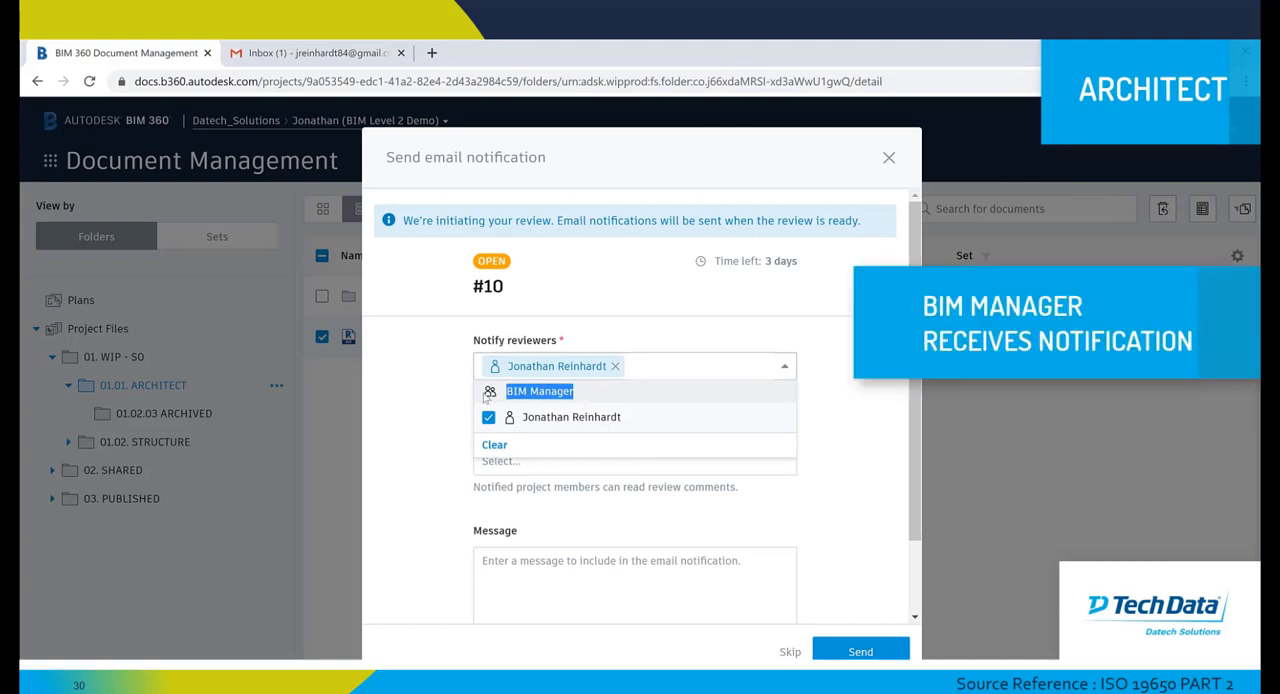
left_click(411, 388)
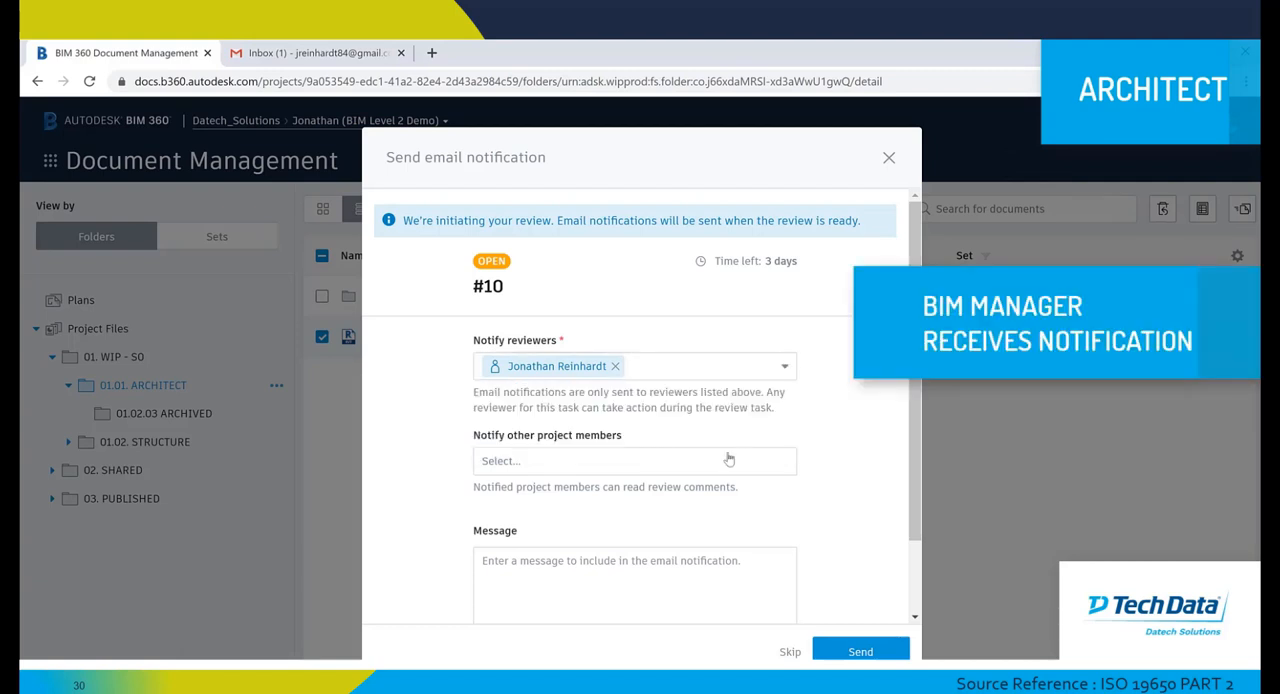
scroll(622, 460, "down", 2)
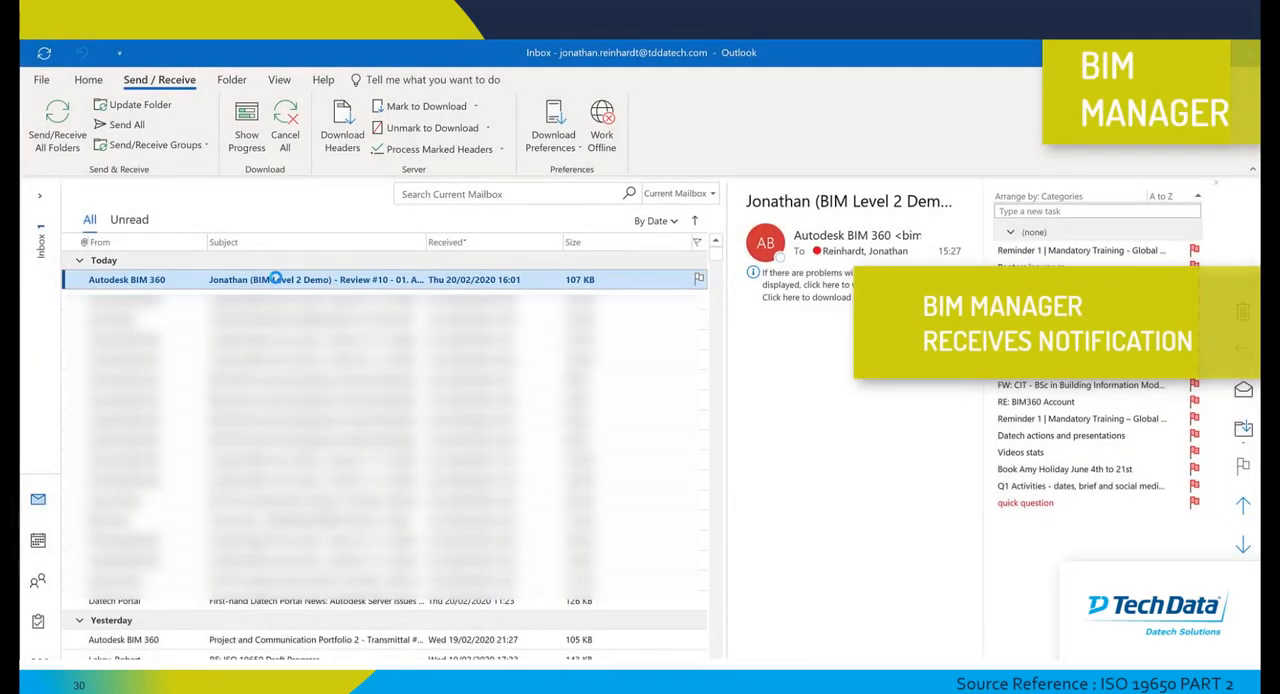
- From the Review #10 notification email, go to the review's page in BIM 360
double_click(275, 279)
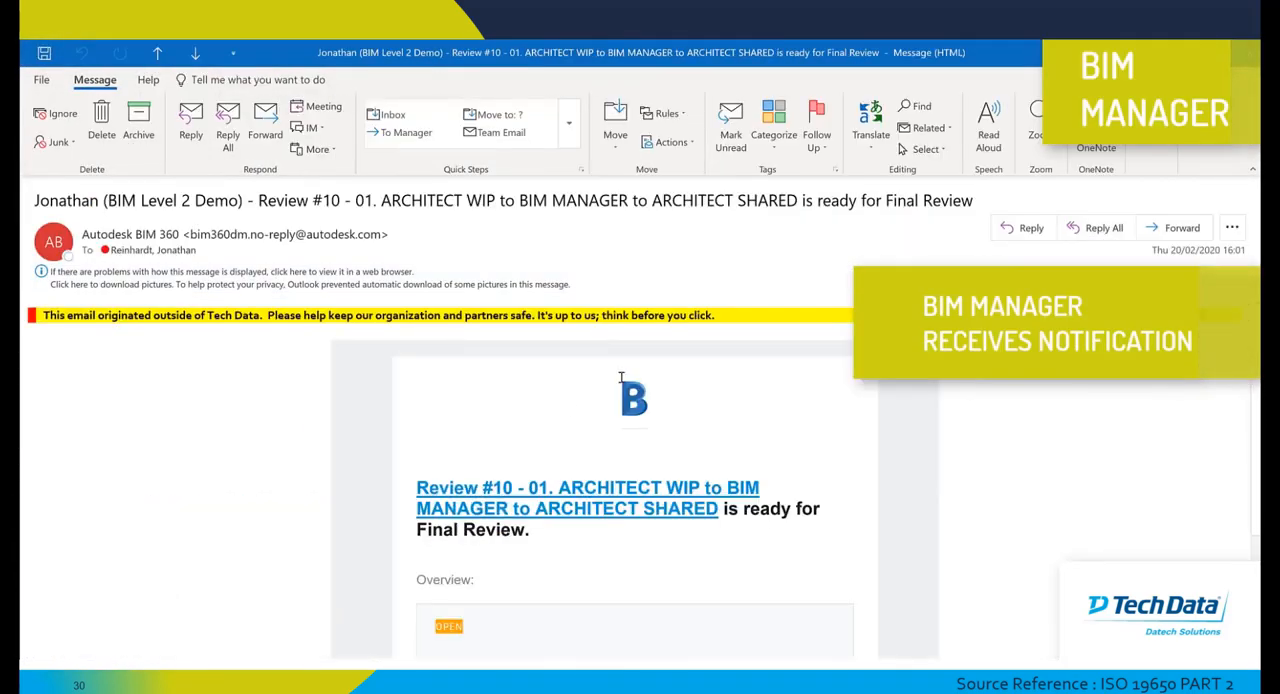
scroll(742, 386, "down", 3)
scroll(742, 420, "down", 3)
scroll(742, 420, "down", 2)
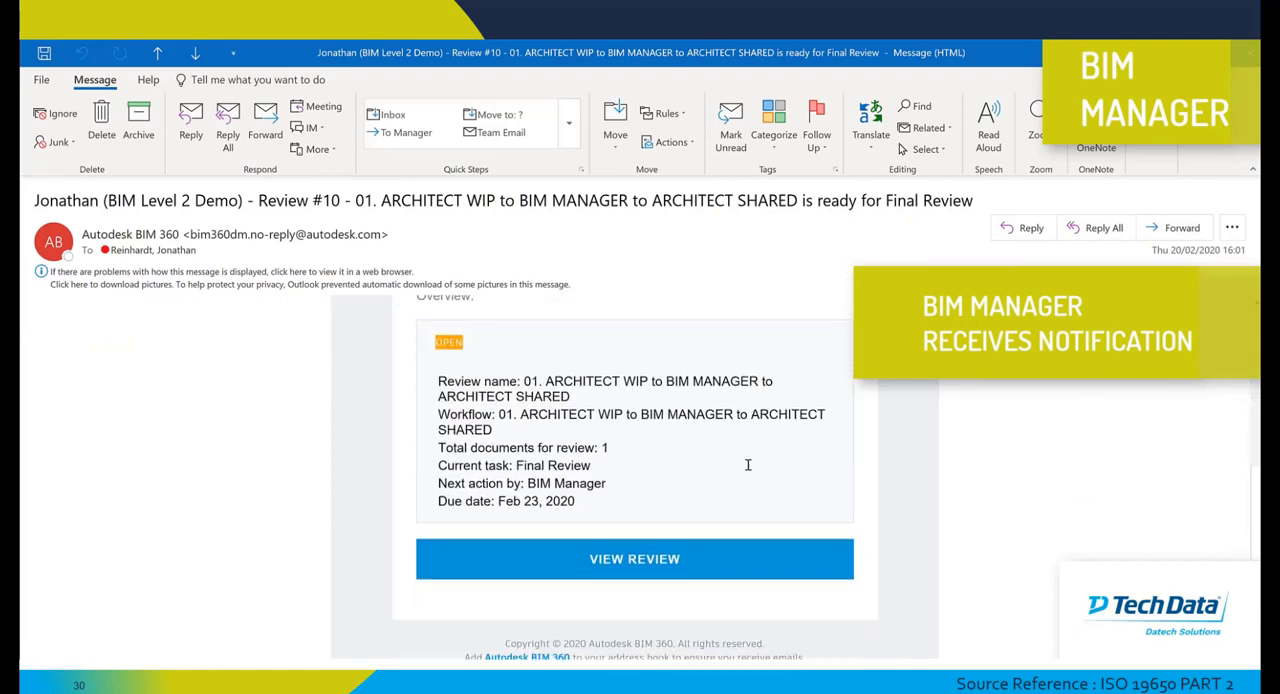
left_click(634, 559)
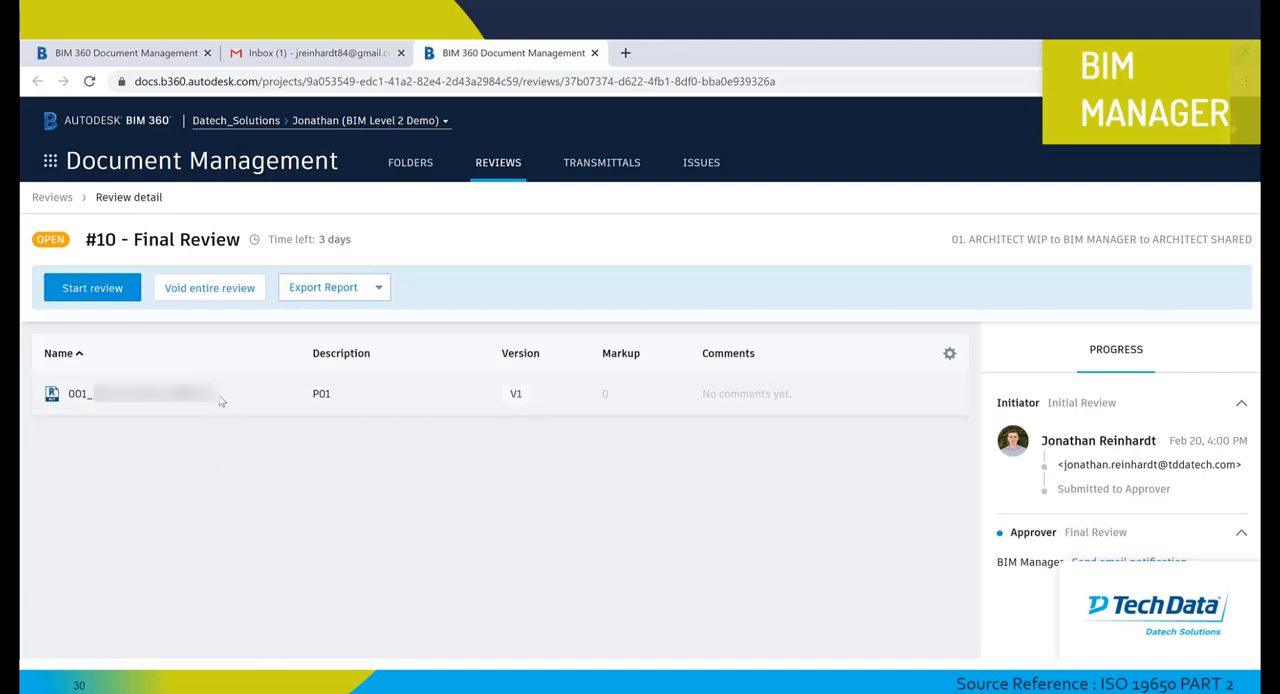
- Start the Final Review, mark the model file S1 Suitable, and bring up Submit review
left_click(115, 289)
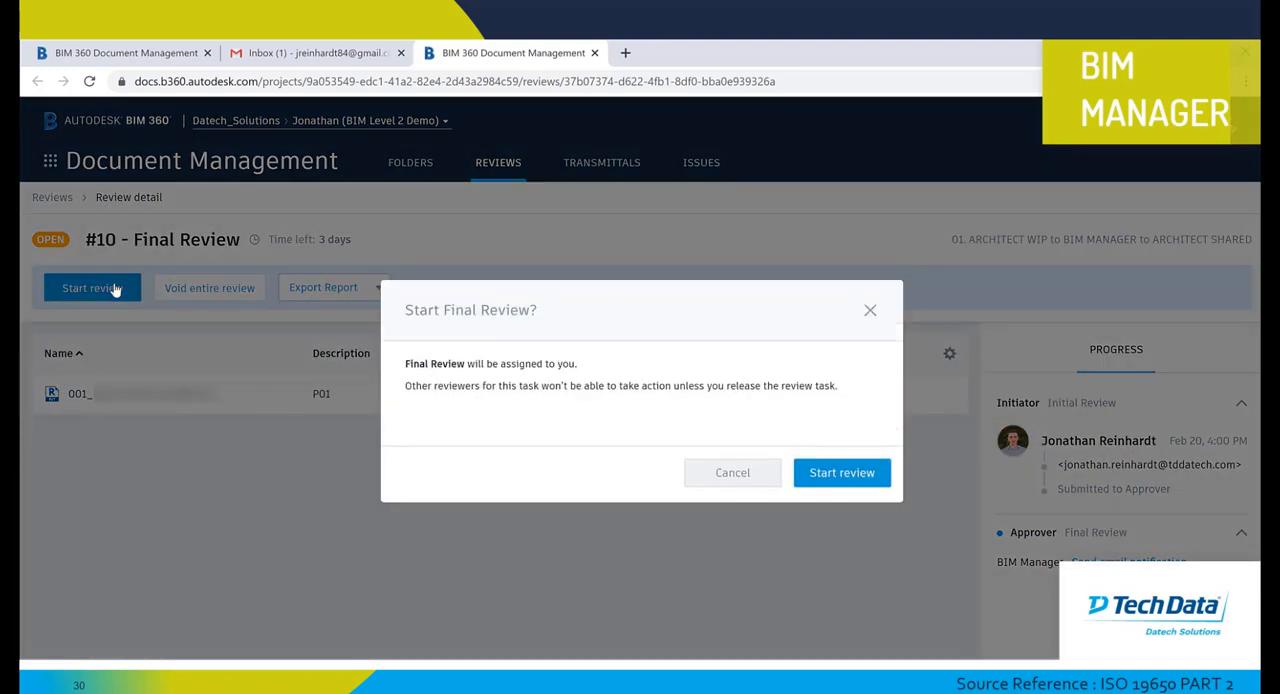
left_click(832, 489)
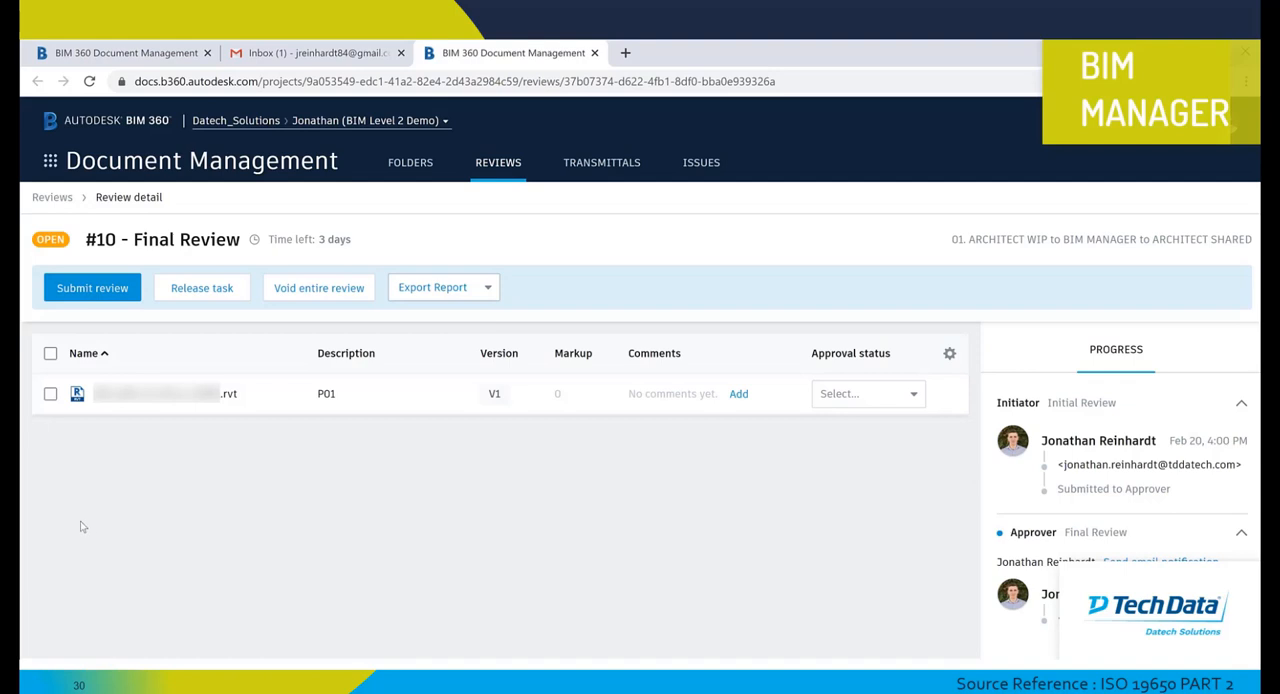
left_click(51, 395)
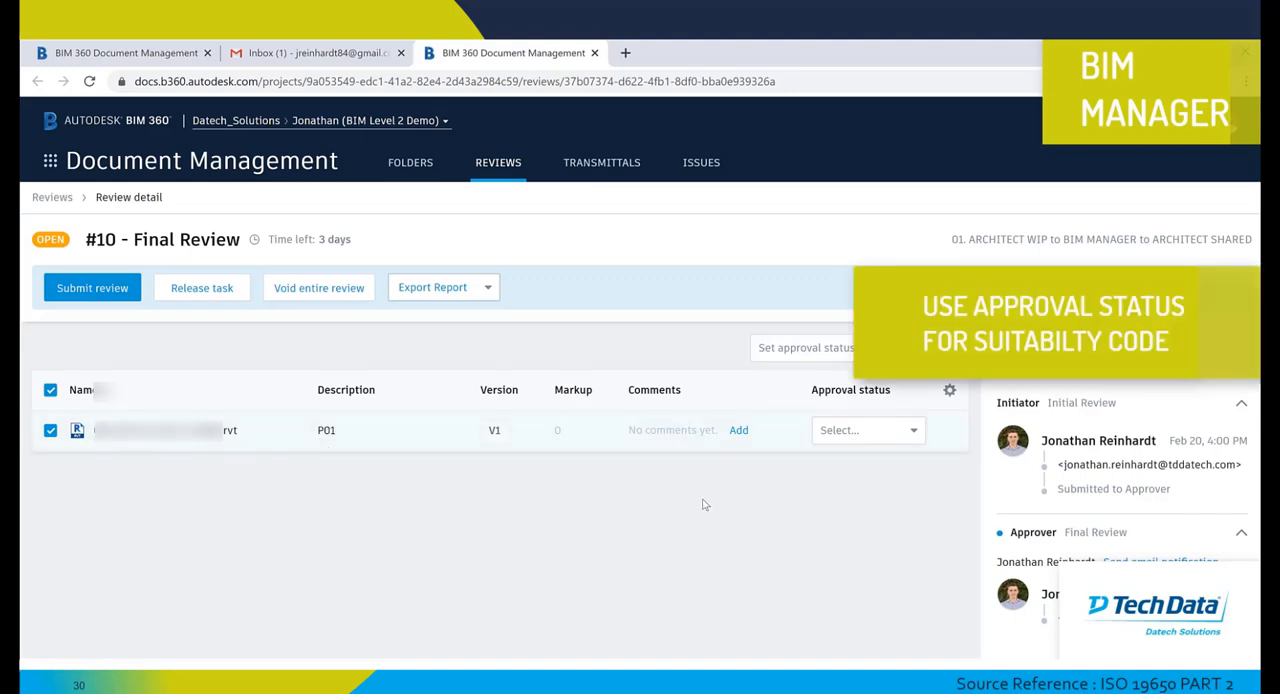
left_click(884, 431)
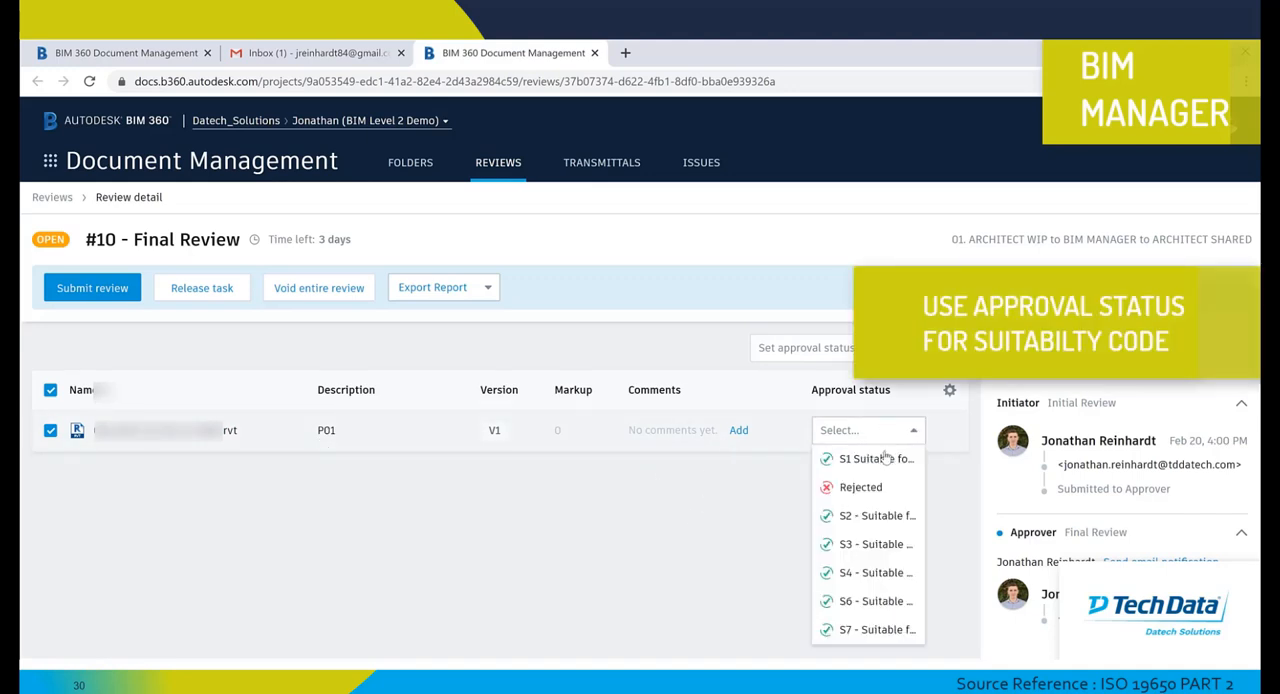
left_click(876, 458)
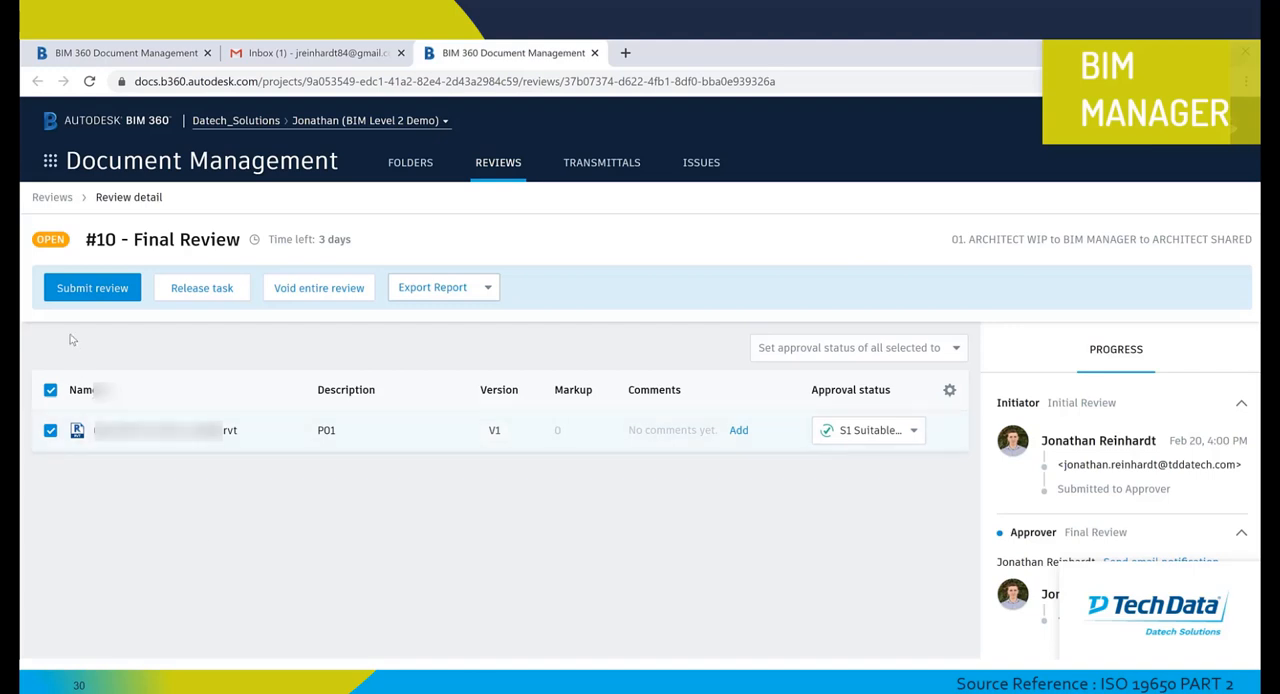
left_click(92, 288)
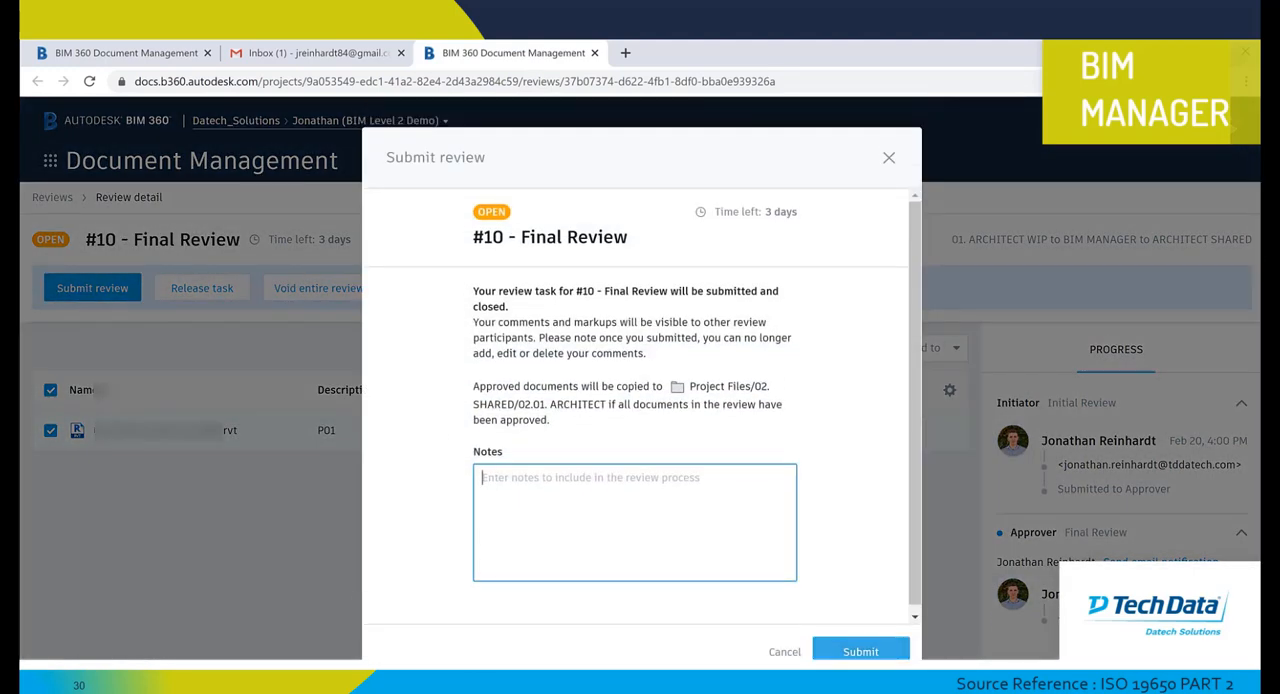
- Submit the completed Final Review so P01 copies to the 02.01. ARCHITECT shared folder
left_click(861, 651)
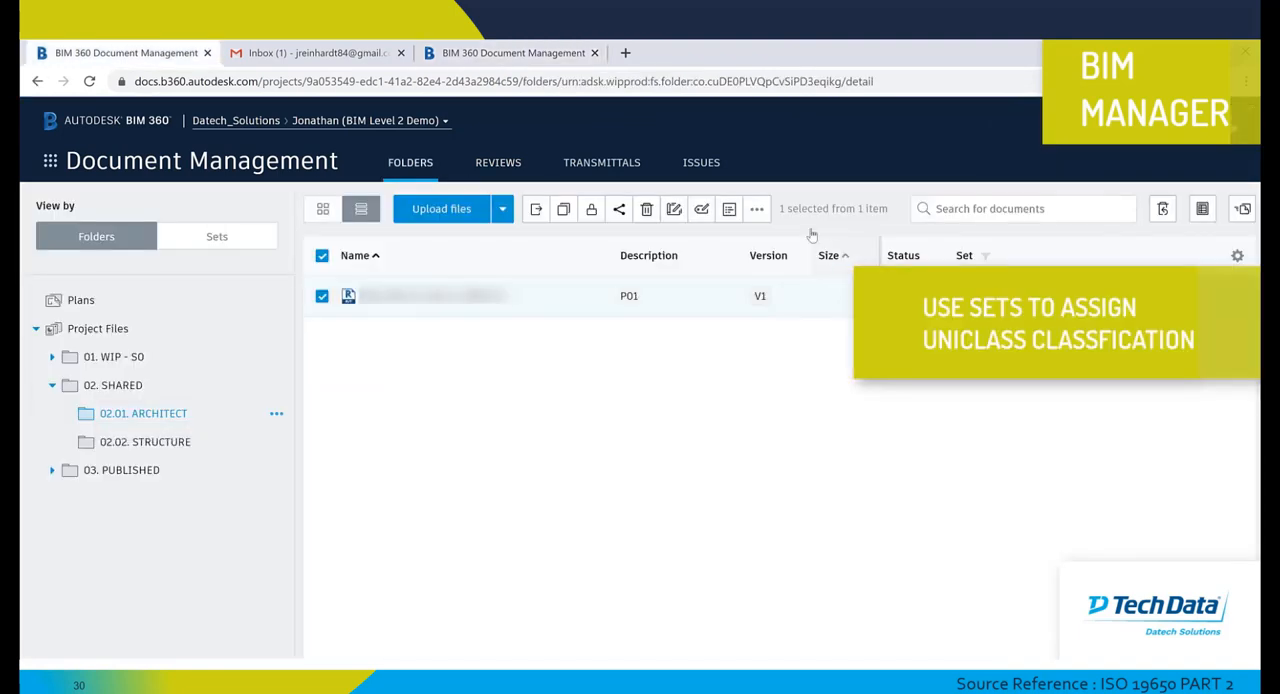
- Move the shared model into the existing PM_40_40_02 3D plan drawings set and save
left_click(757, 209)
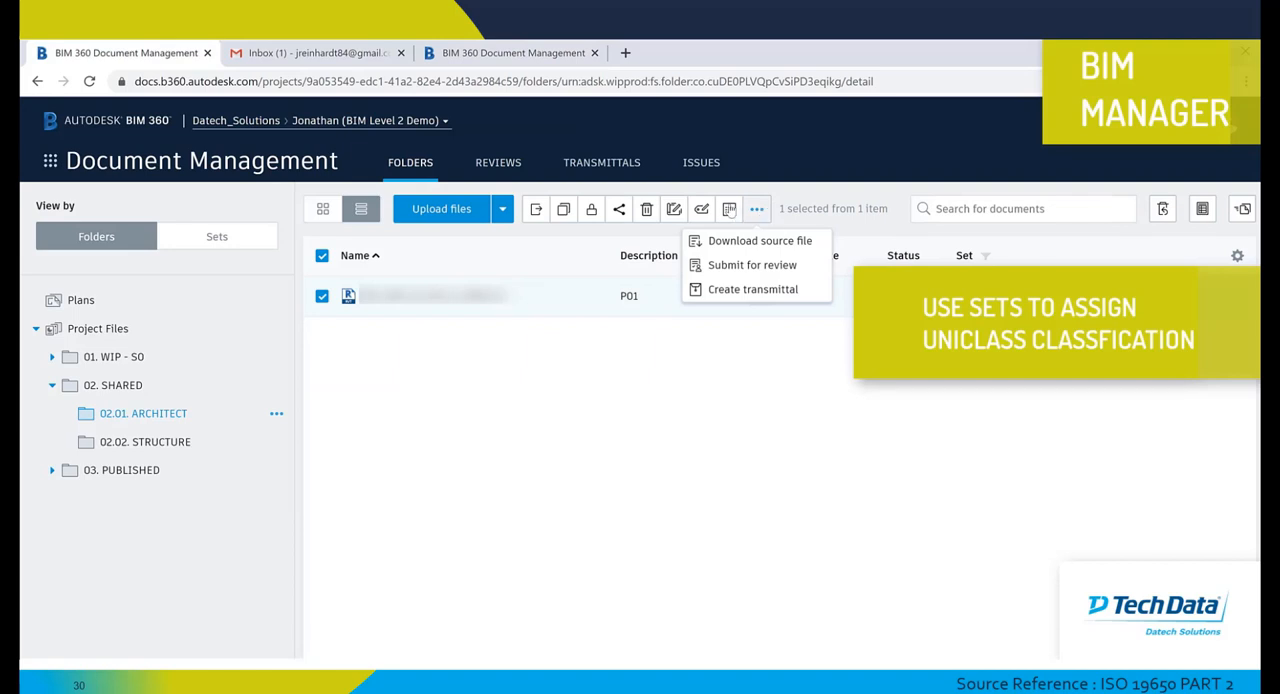
left_click(673, 209)
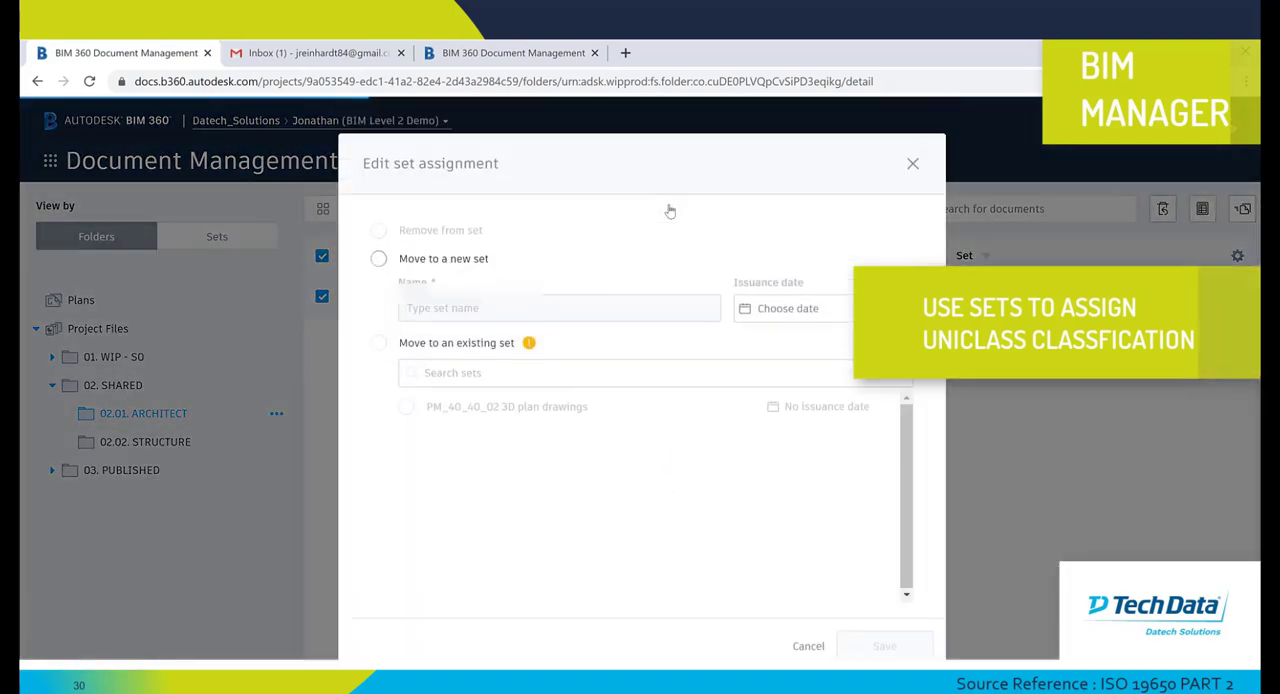
left_click(378, 343)
left_click(406, 407)
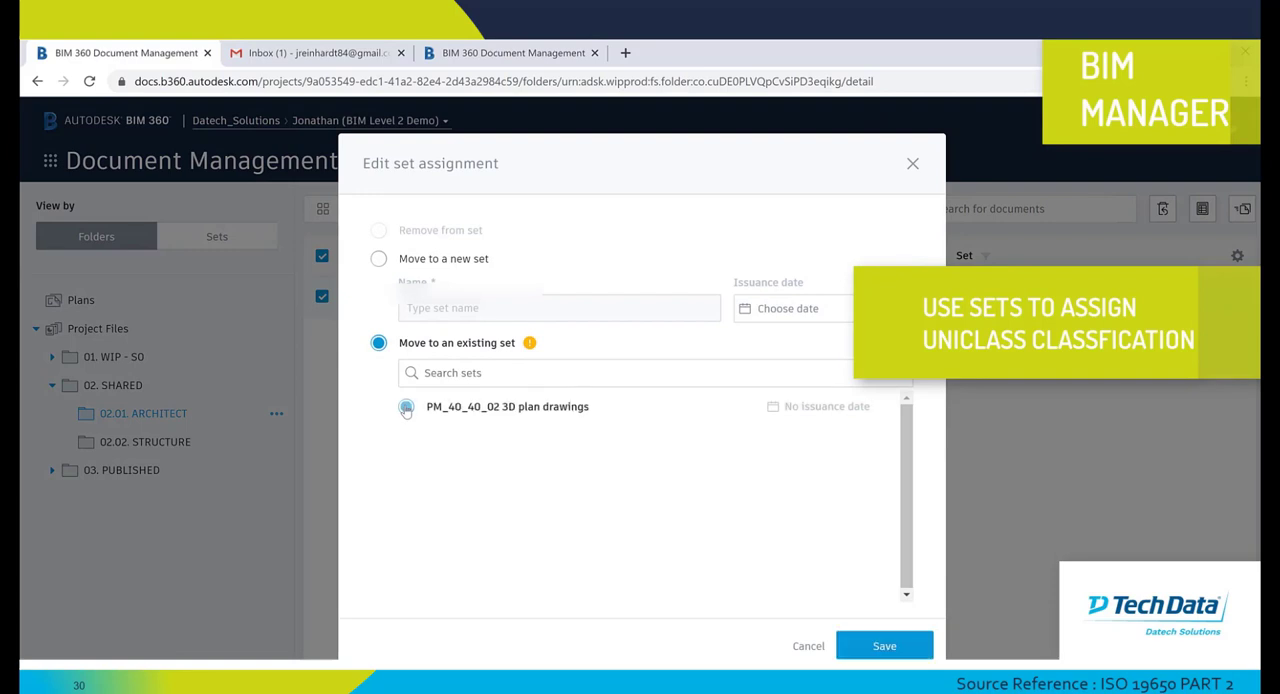
left_click(884, 646)
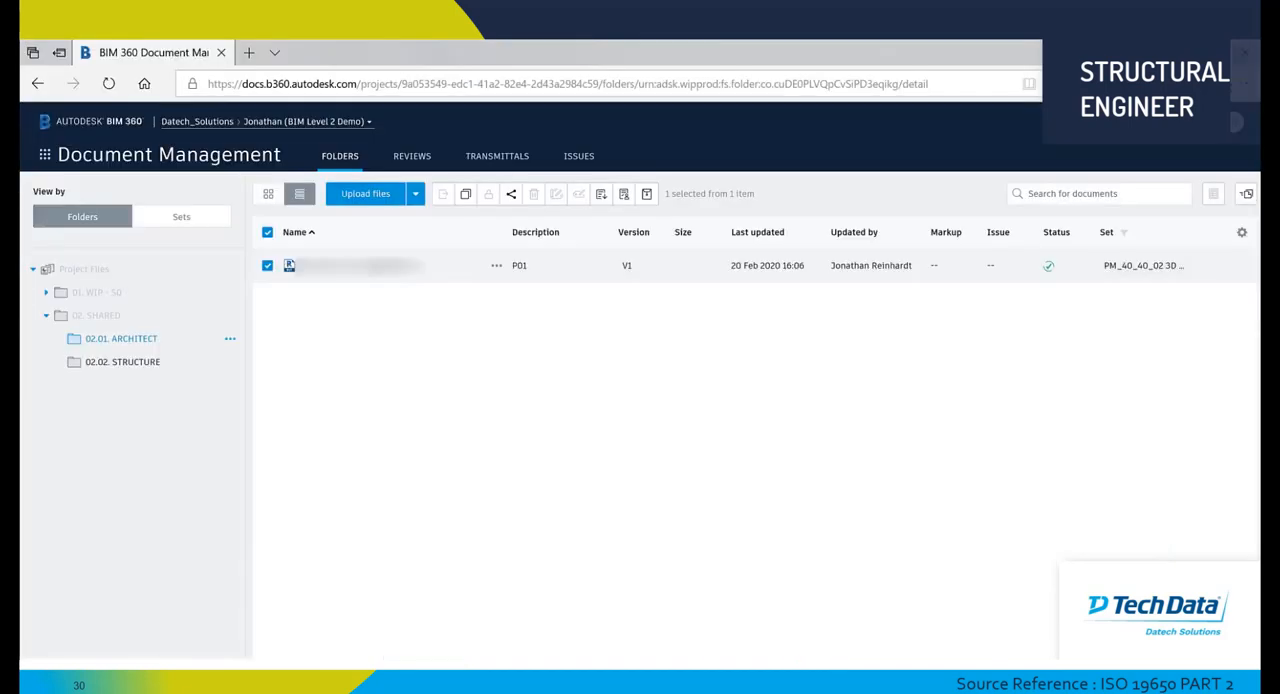
- Browse 02.02. STRUCTURE and back to 02.01. ARCHITECT, then select the shared model and show its actions
left_click(496, 265)
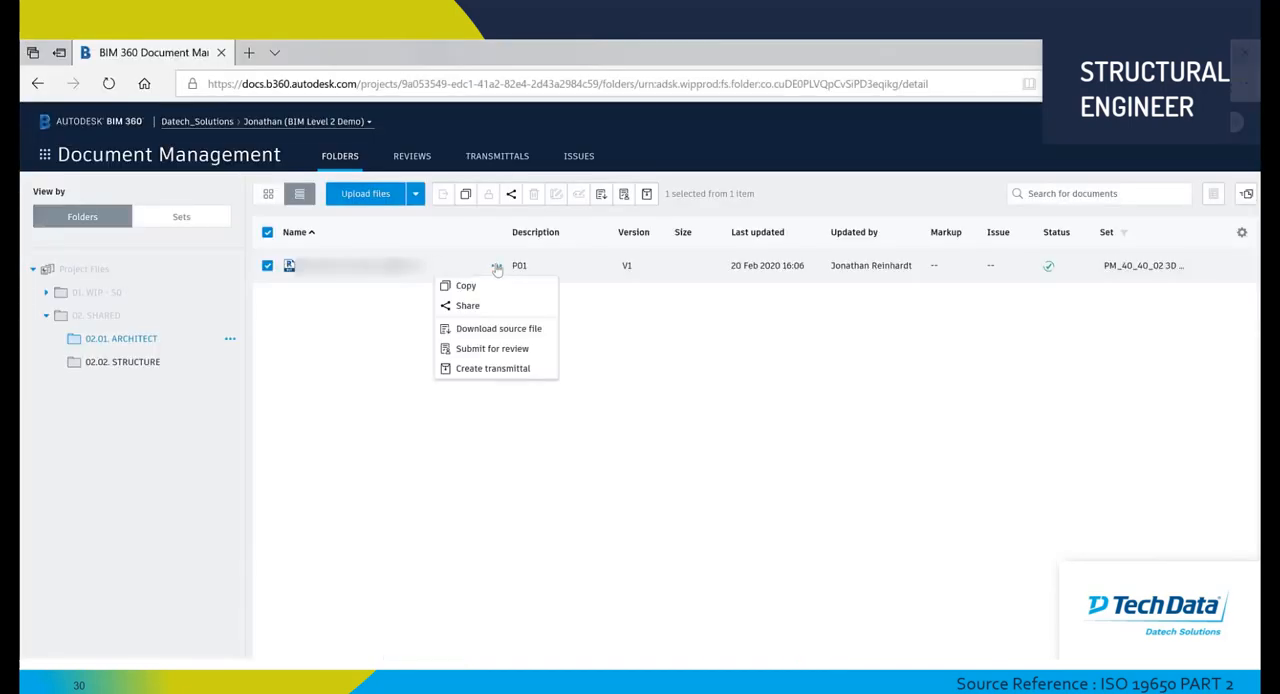
left_click(497, 268)
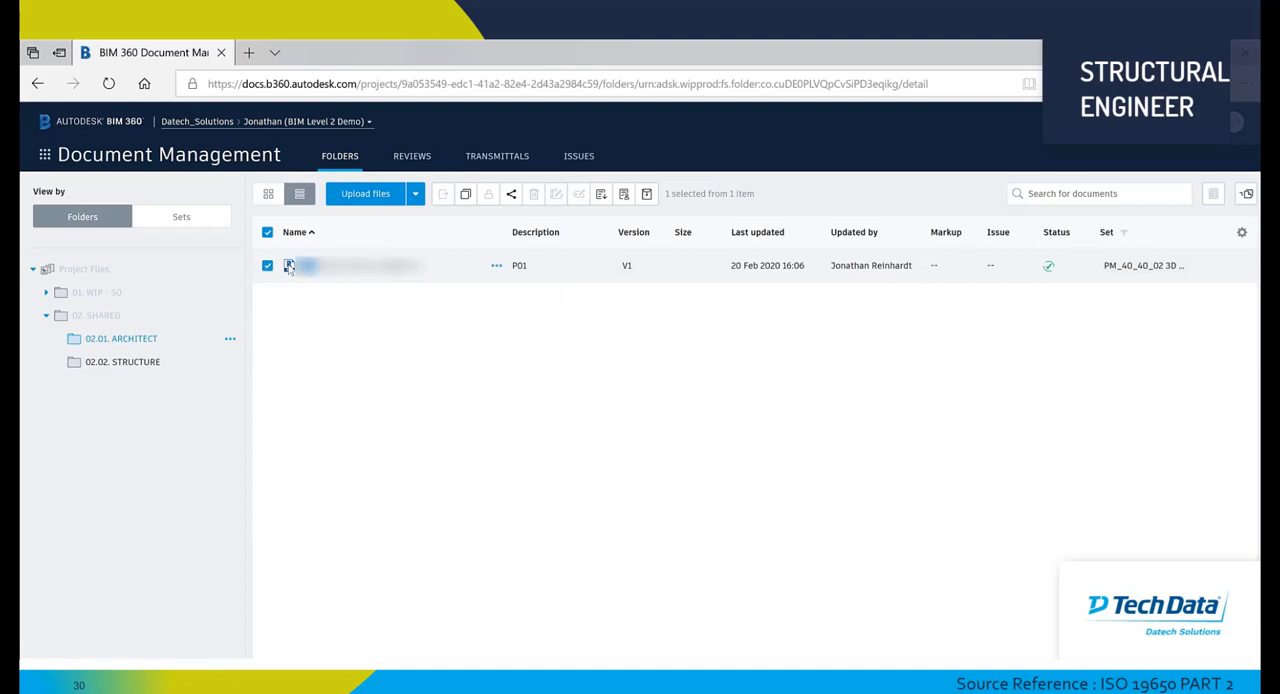
left_click(172, 362)
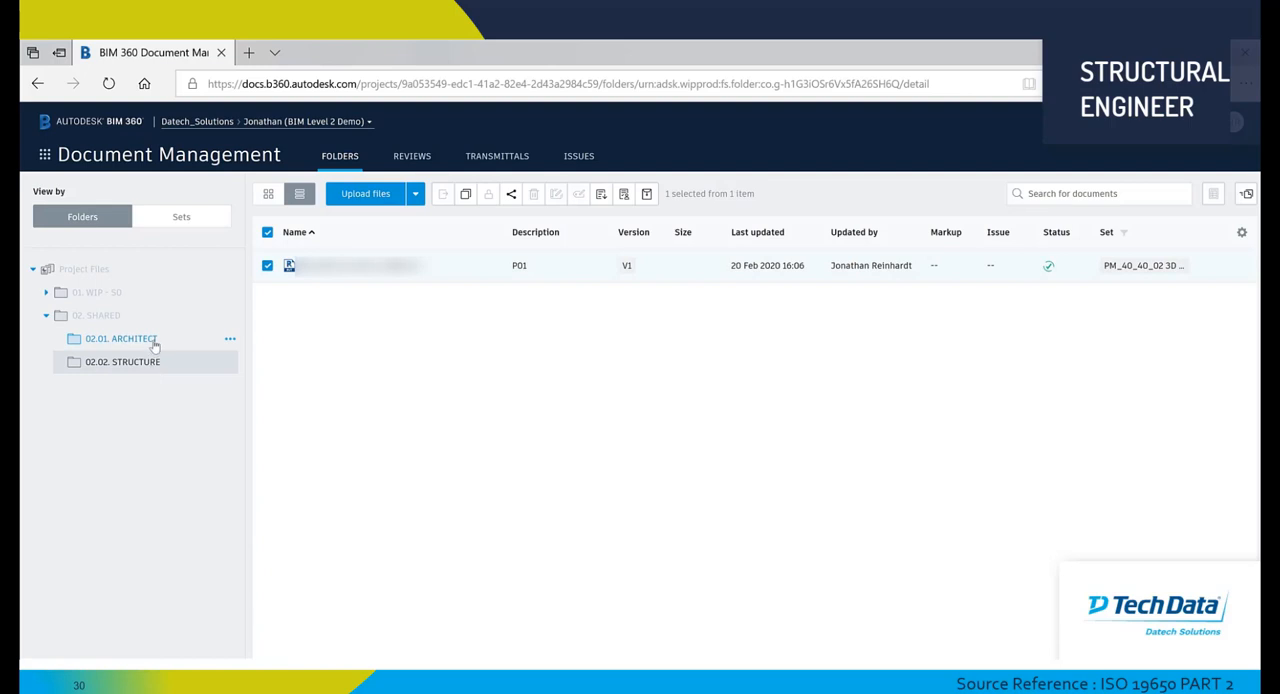
left_click(154, 340)
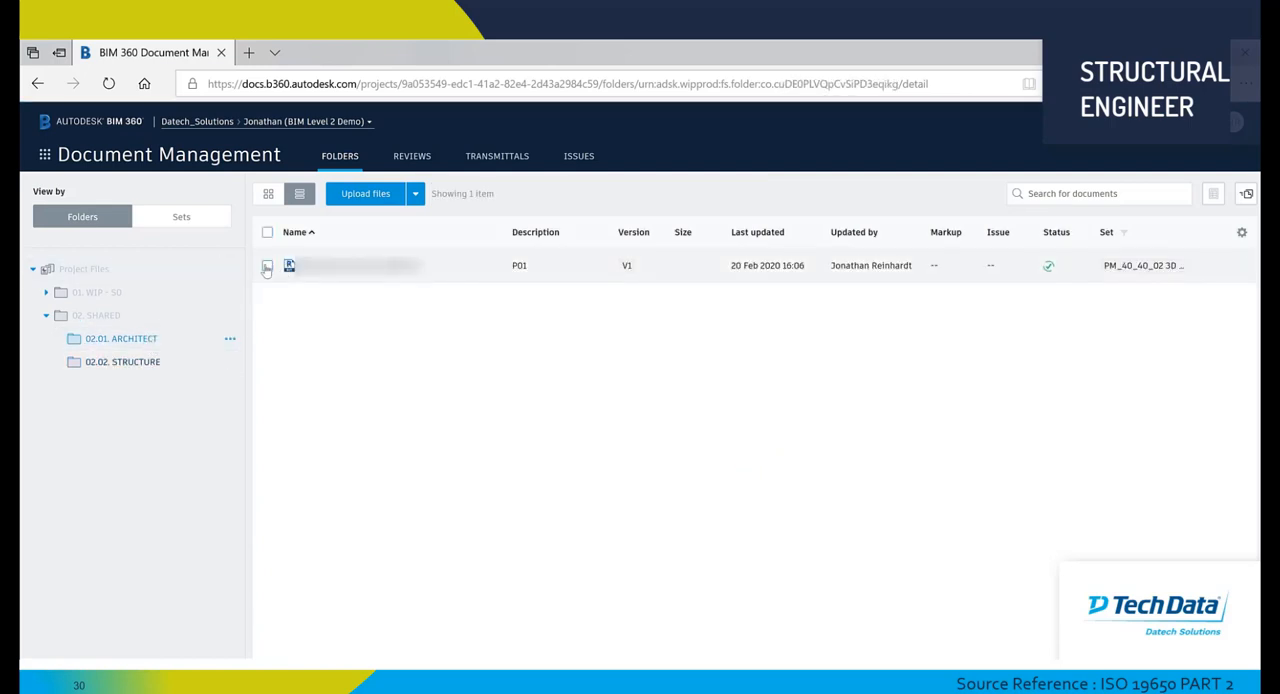
left_click(267, 266)
left_click(497, 266)
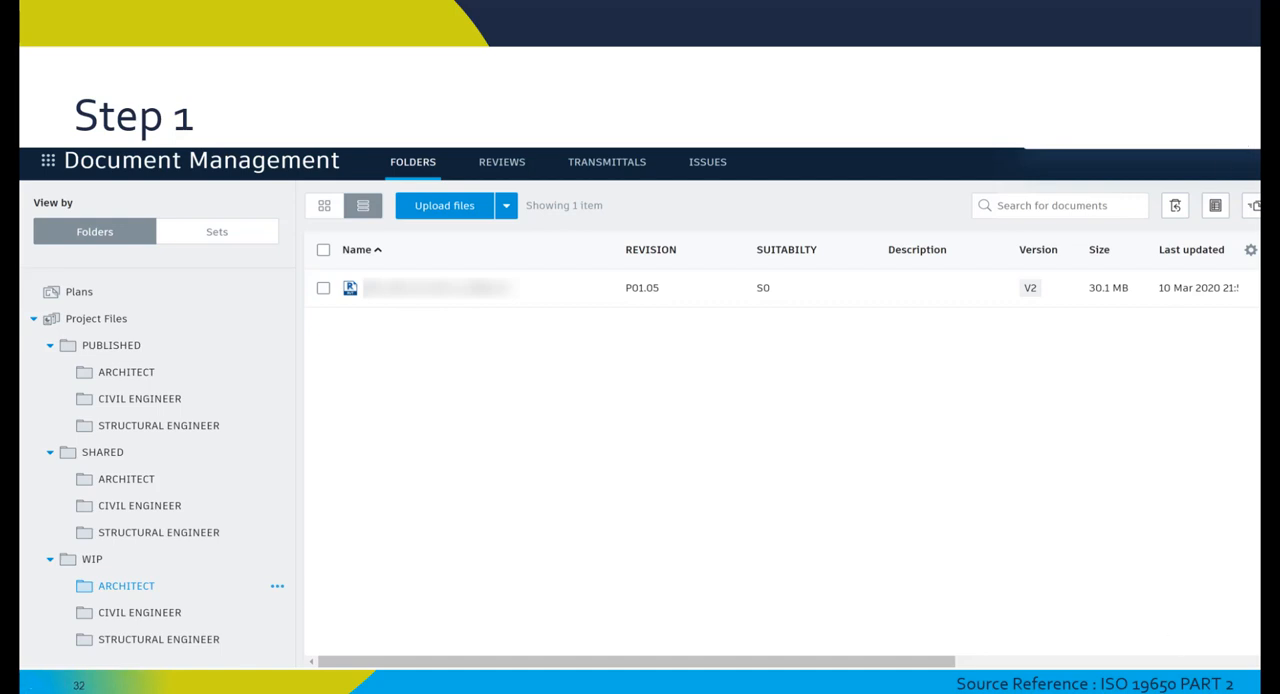
- Advance through Step 2 to the Step 3 slide with the model in SHARED ARCHITECT at S1
key("Right")
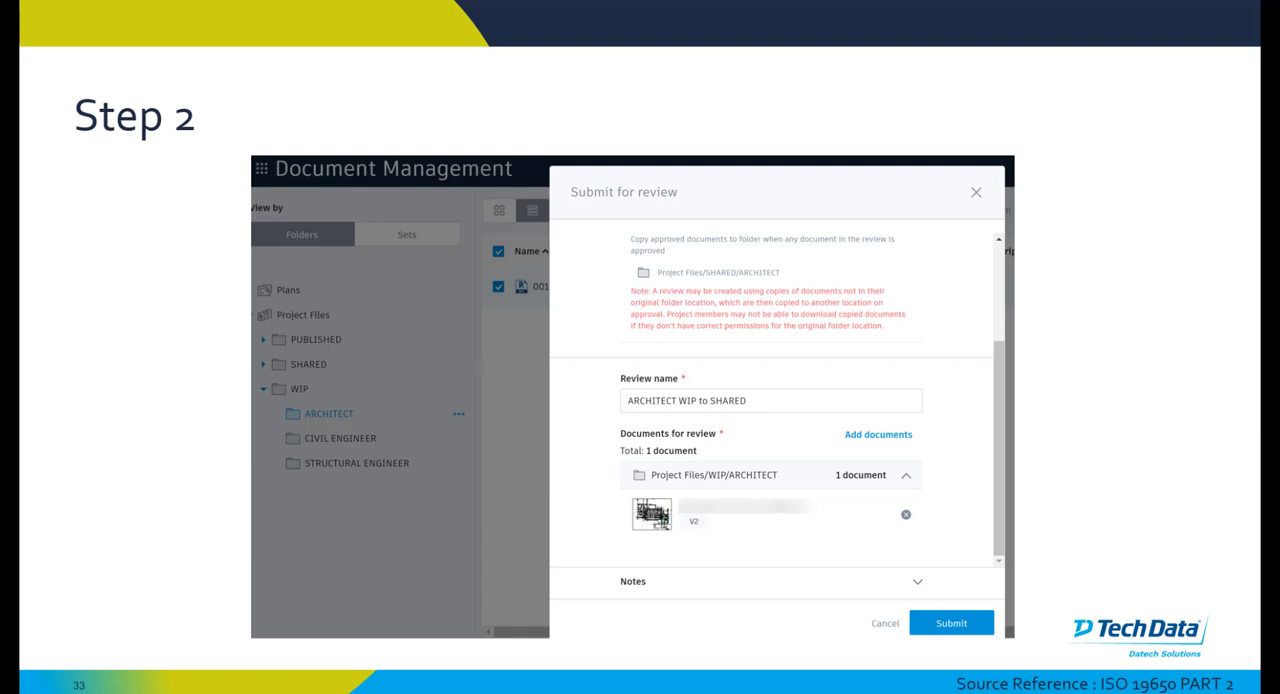
key("Right")
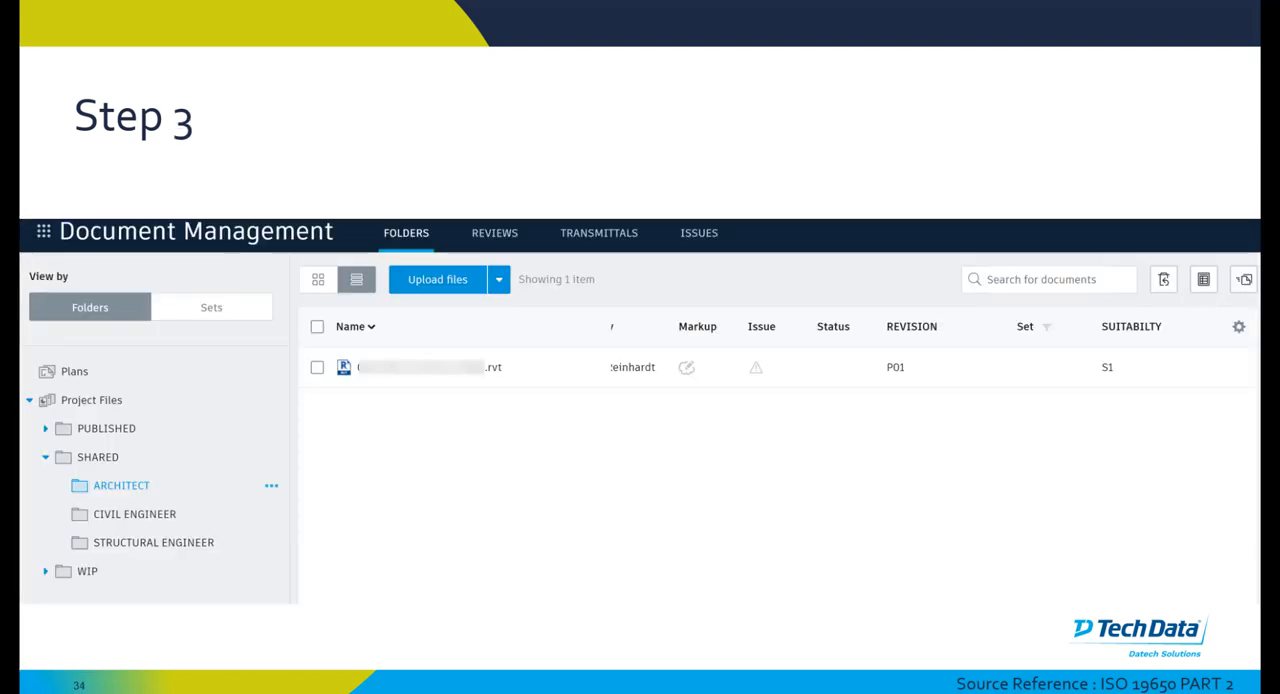
- Advance to the Step 4 slide on the way to the WIP ARCHITECT PDF and RVT files
key("Right")
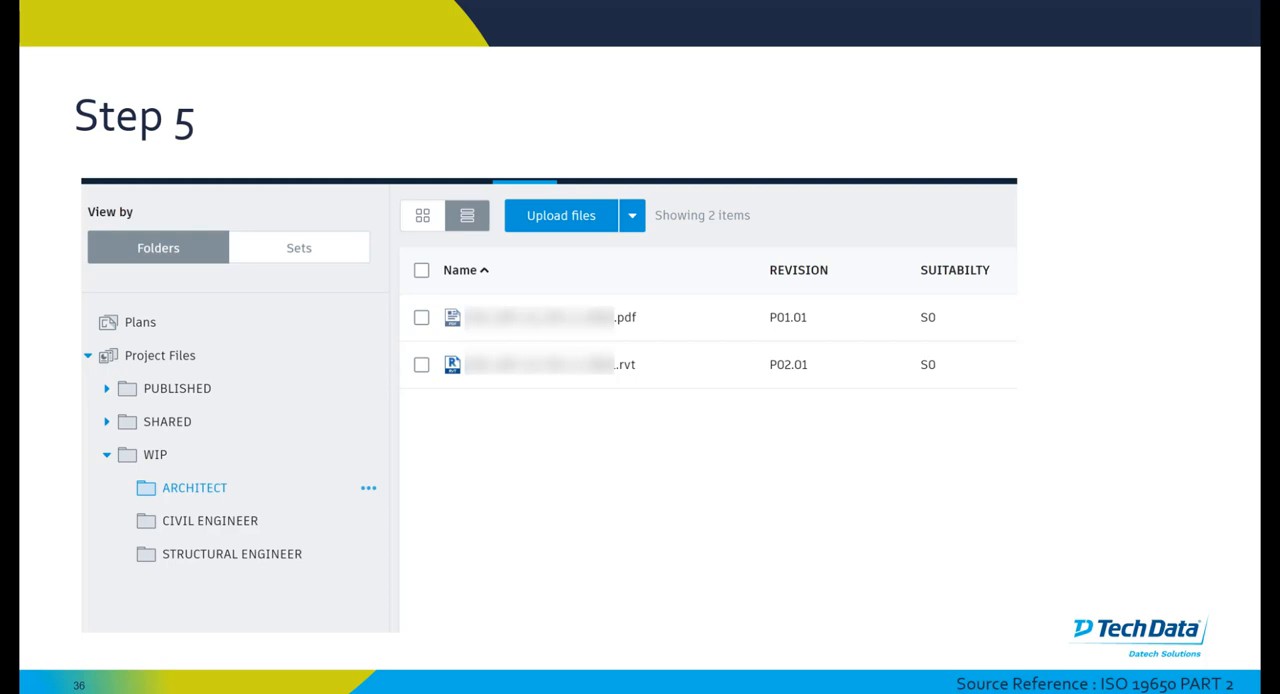
- Advance to the Step 6 slide leading to open issue #1 pinned on the floor plan
key("Right")
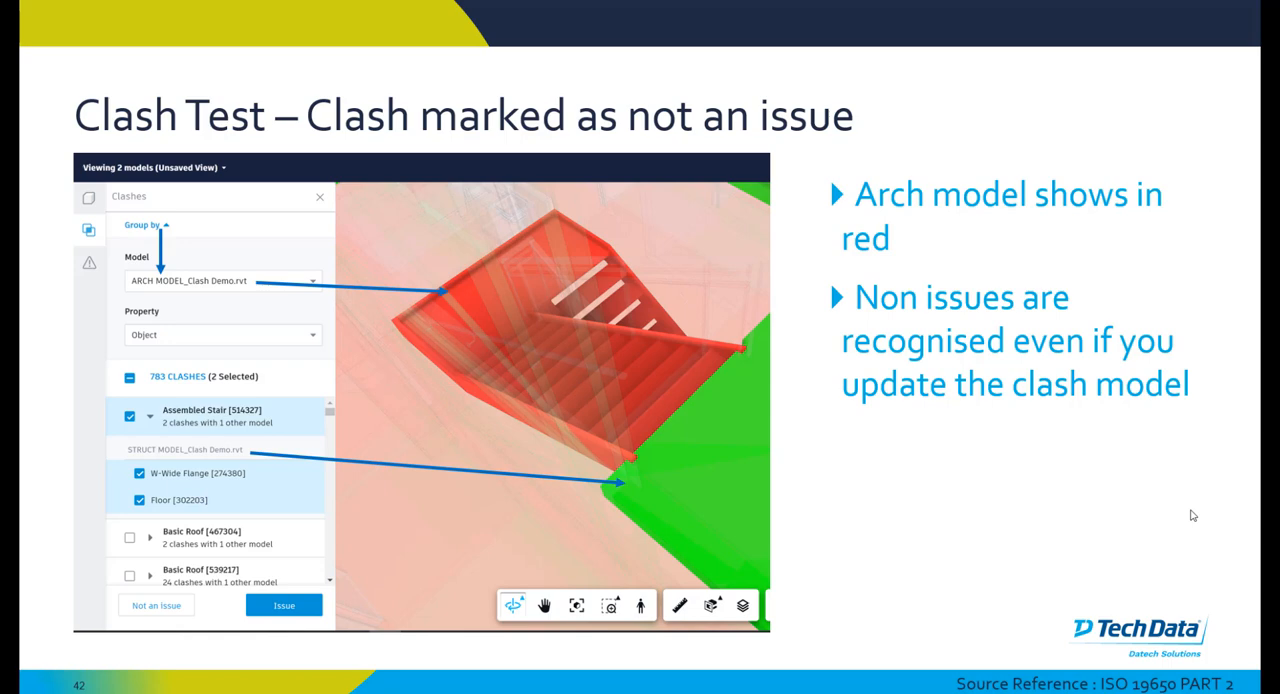
- Advance to slide 43, 'Create an issue – Architect to remove floor'
key("Right")
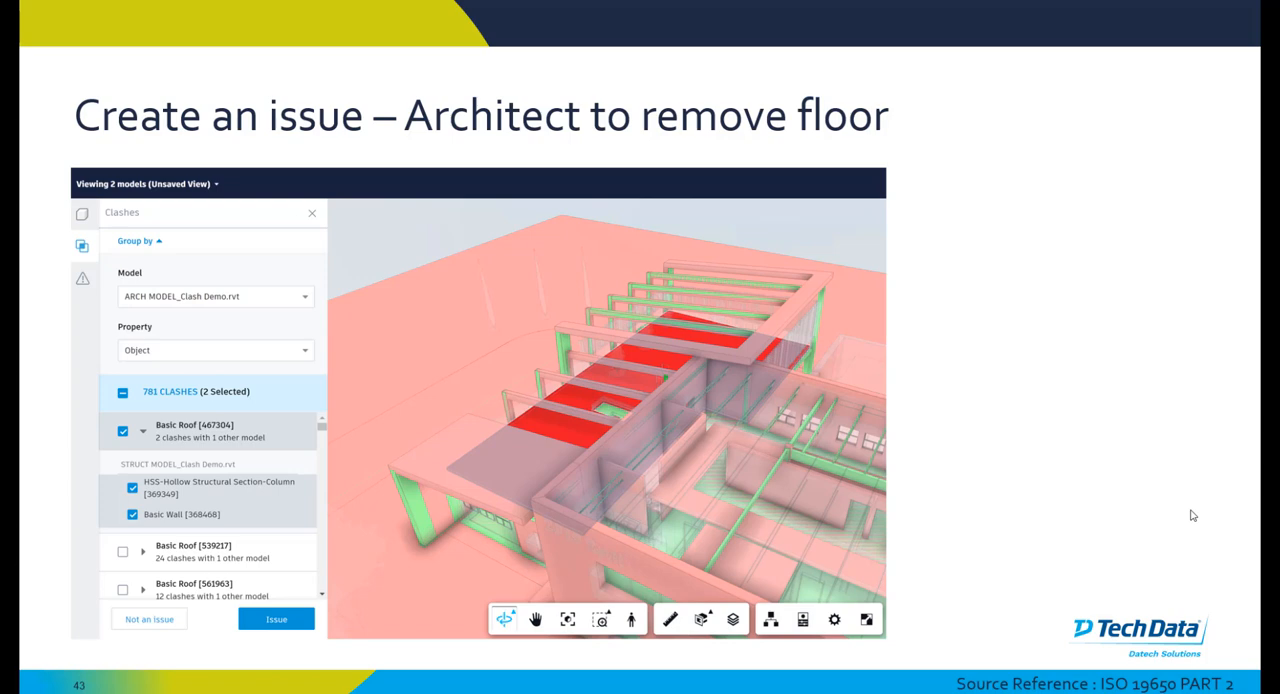
key("Right")
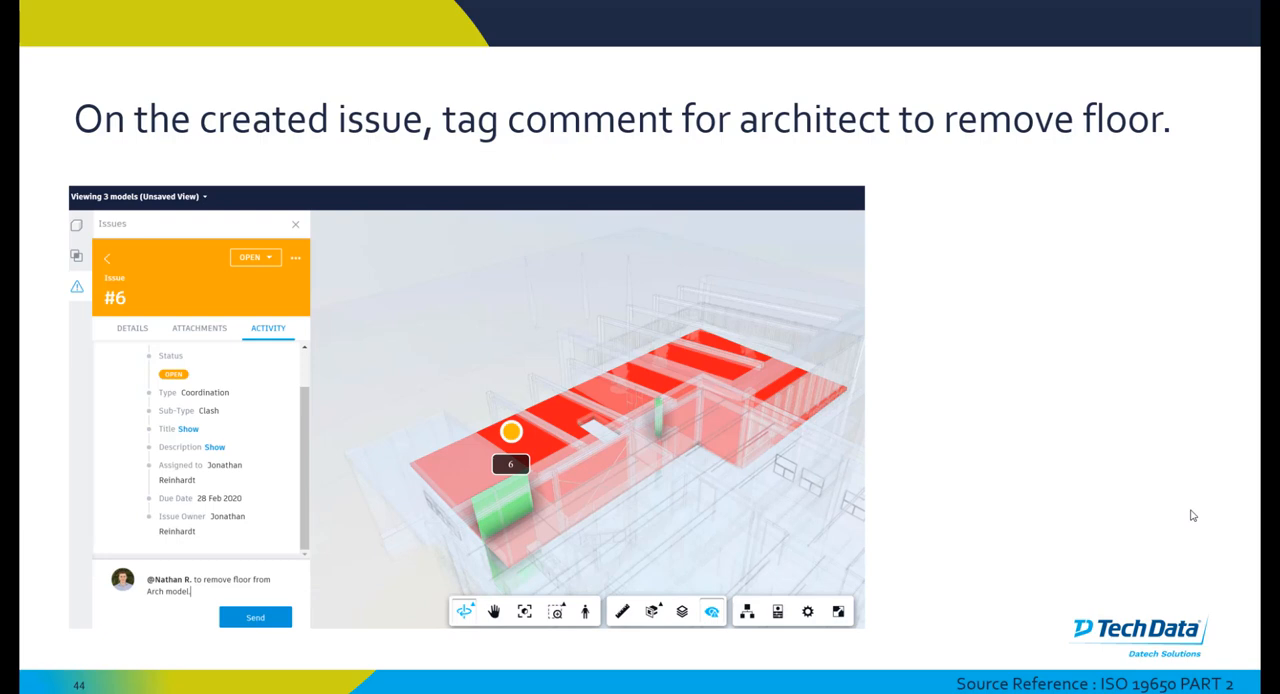